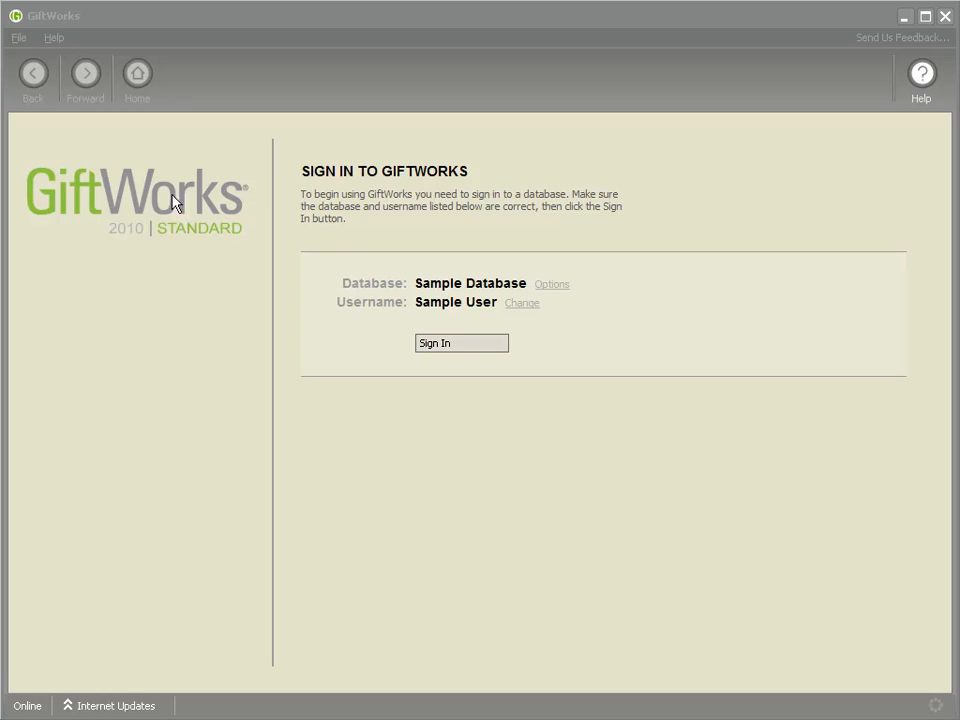
- Sign in to the Sample Database and open the donors dashboard
click(455, 345)
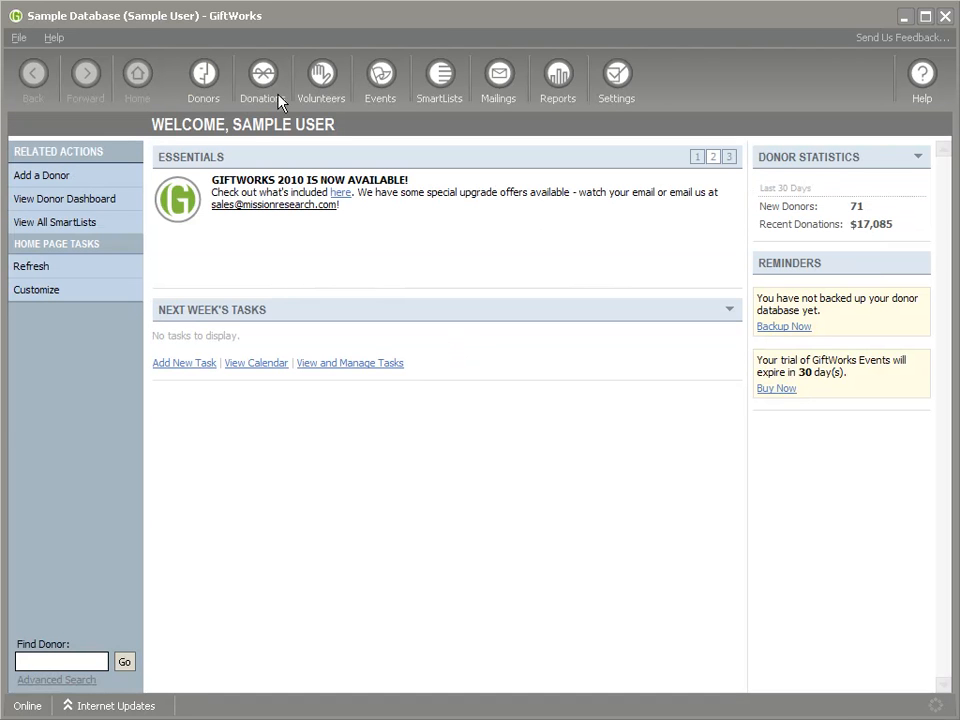
click(204, 78)
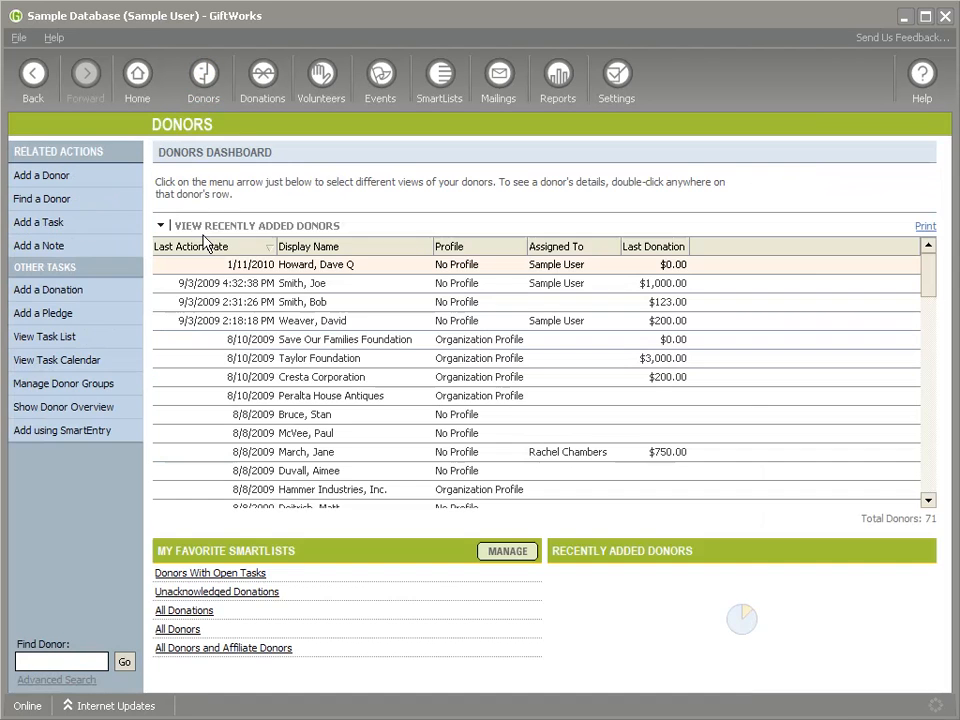
- Try to add a zero-dollar donation for the third donor in the recently added list, and cancel it
right_click(302, 306)
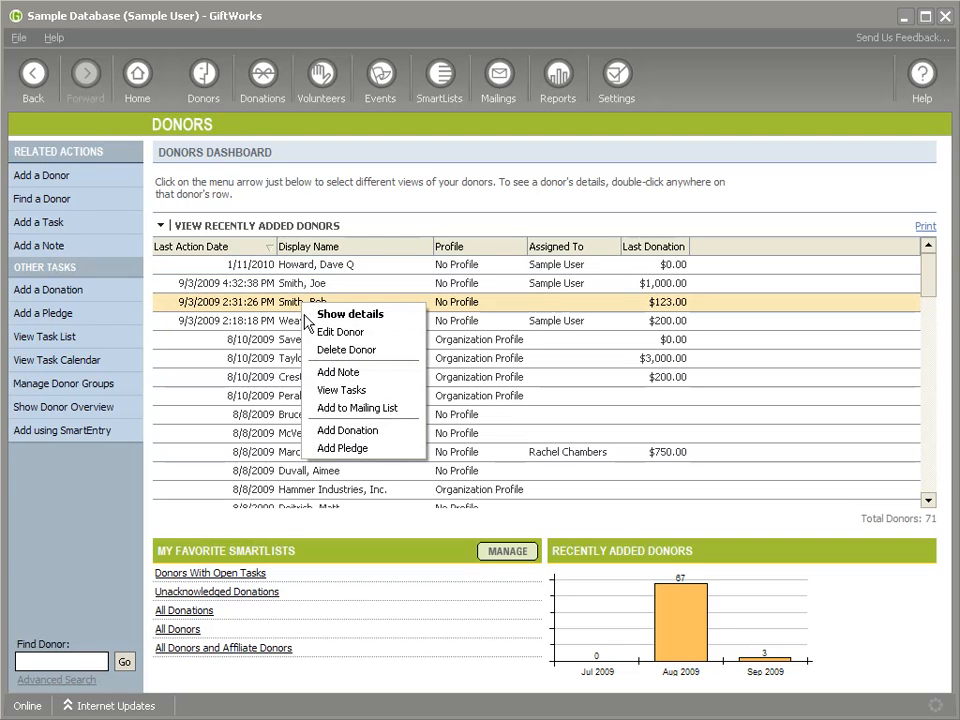
click(348, 432)
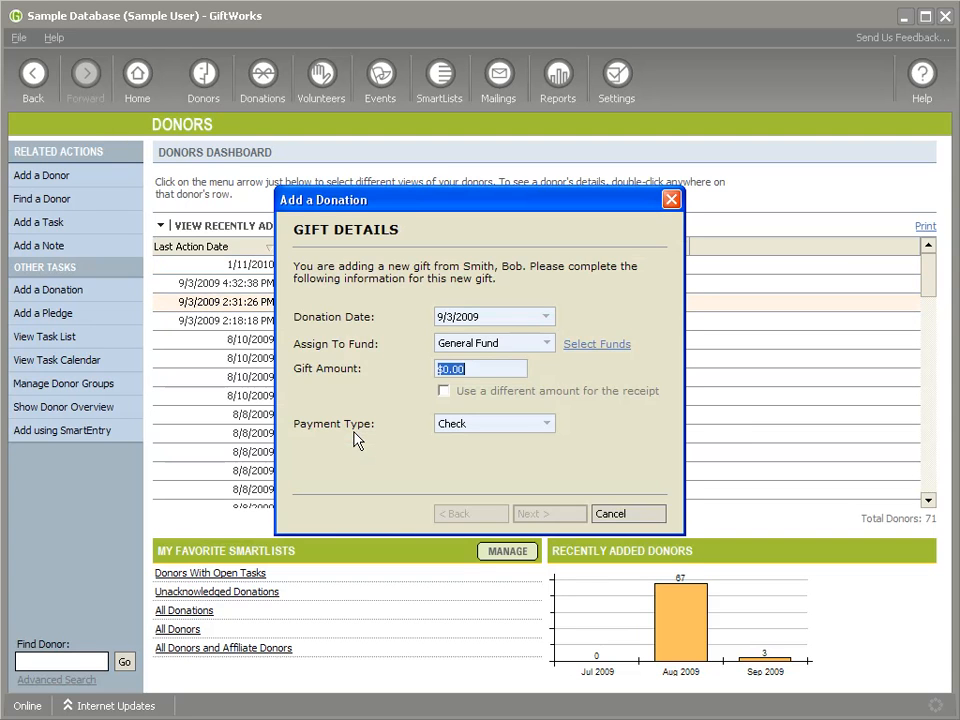
text($00)
click(544, 512)
click(610, 513)
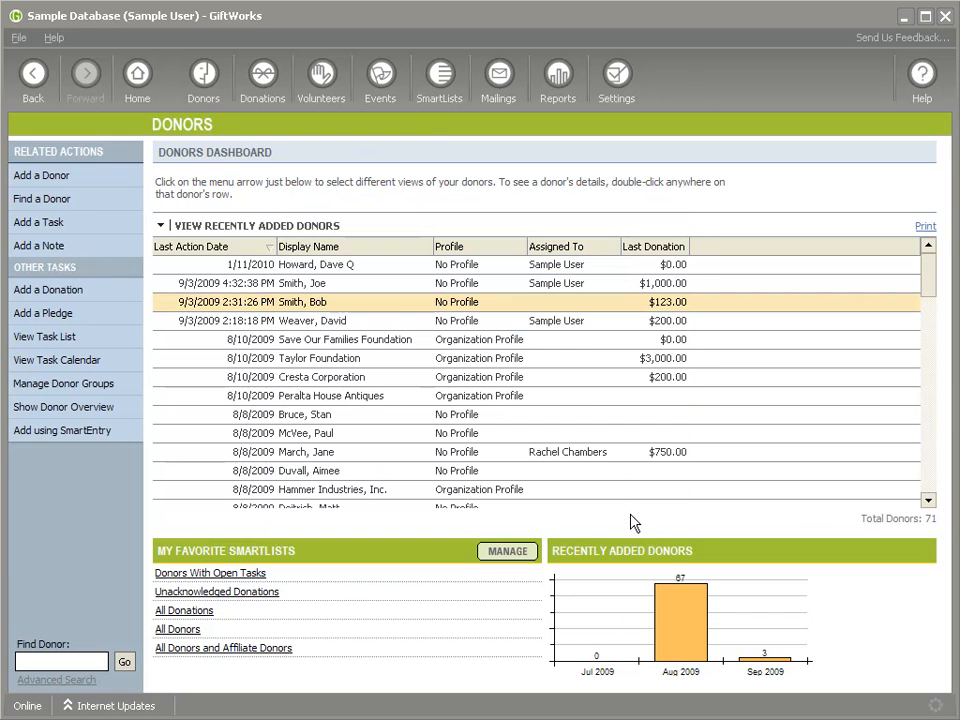
- Allow zero-dollar donations in the organization information settings and save the change
click(619, 81)
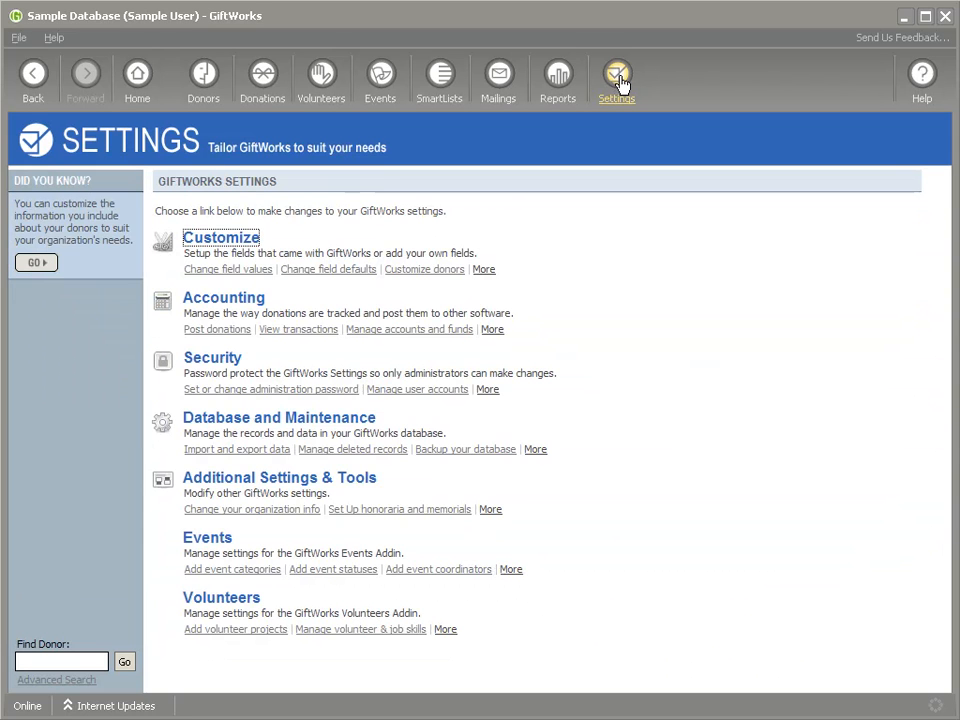
click(250, 480)
click(263, 217)
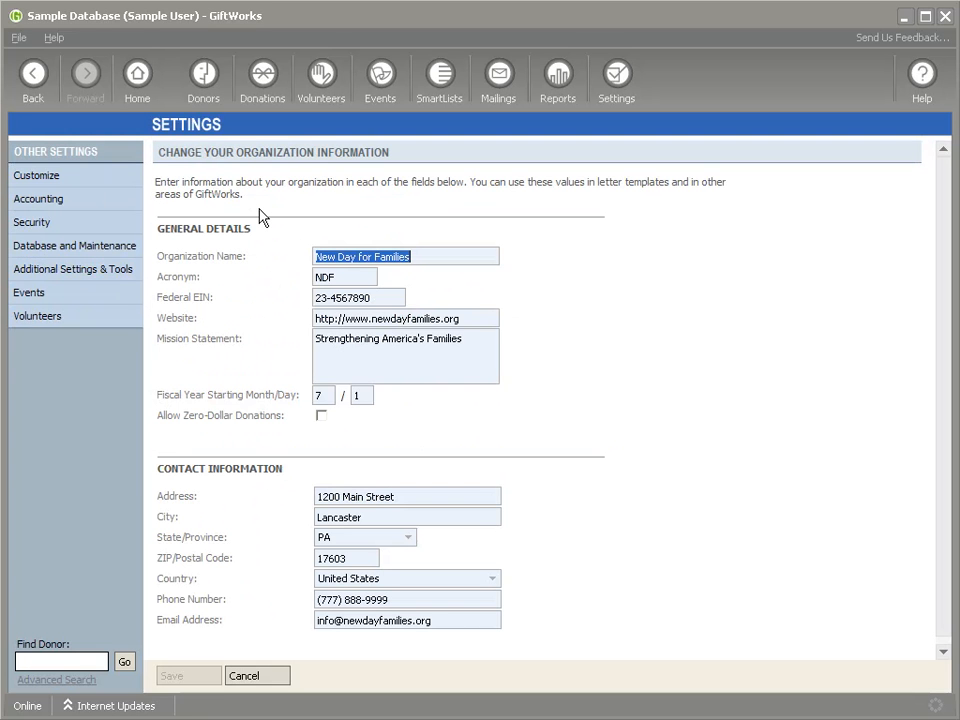
click(160, 417)
drag(160, 417, 284, 416)
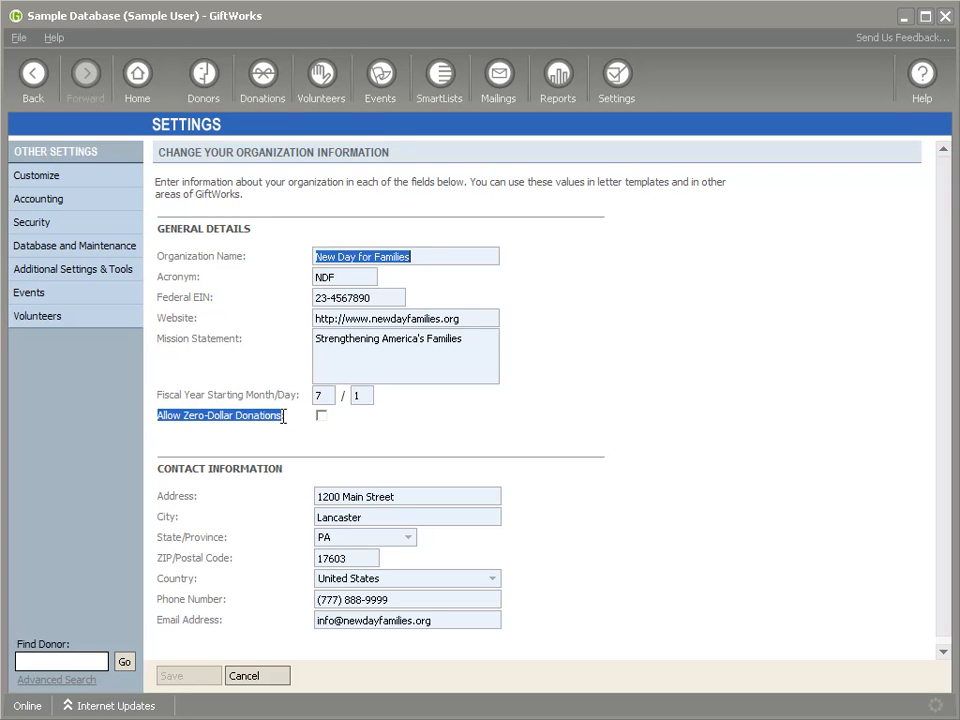
click(321, 416)
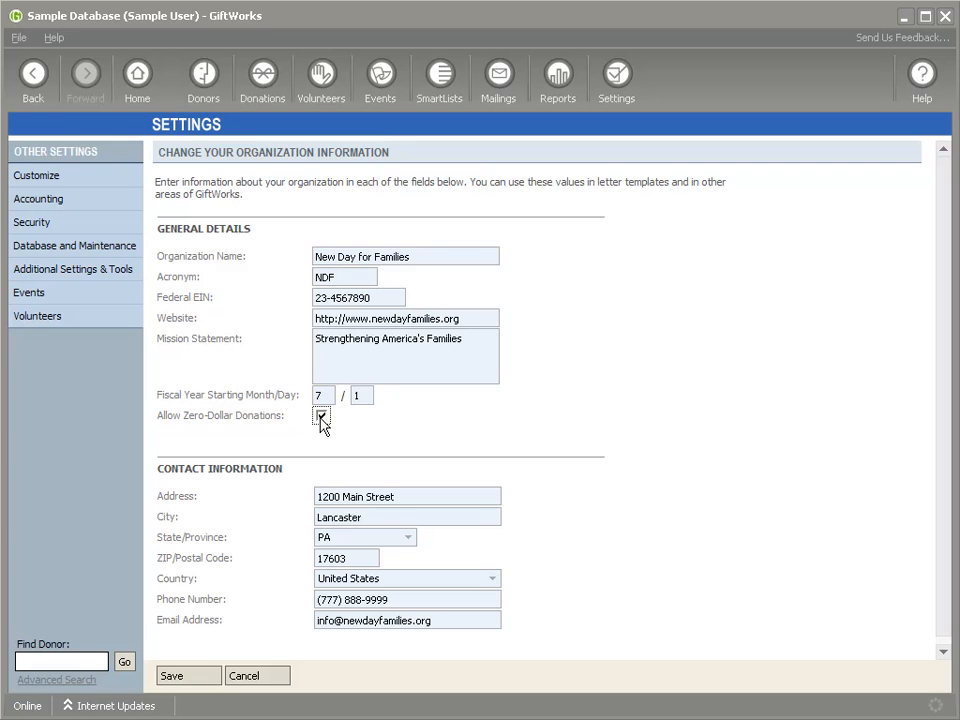
click(189, 684)
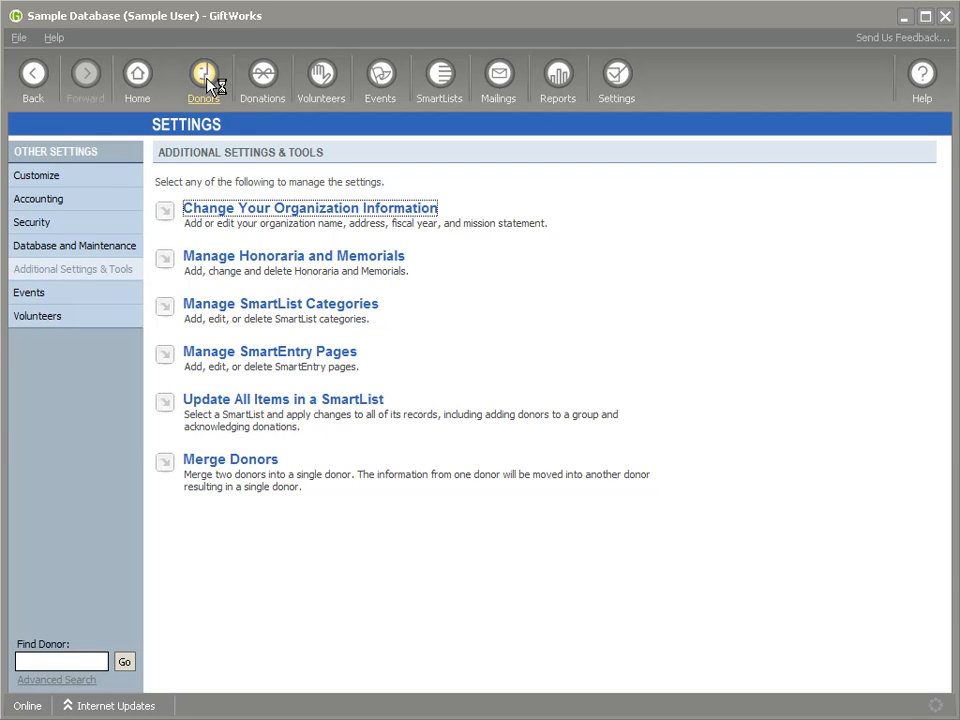
- Start a $0.00 donation of Goods to the General Fund for the first donor in the recently added list
click(206, 77)
right_click(292, 268)
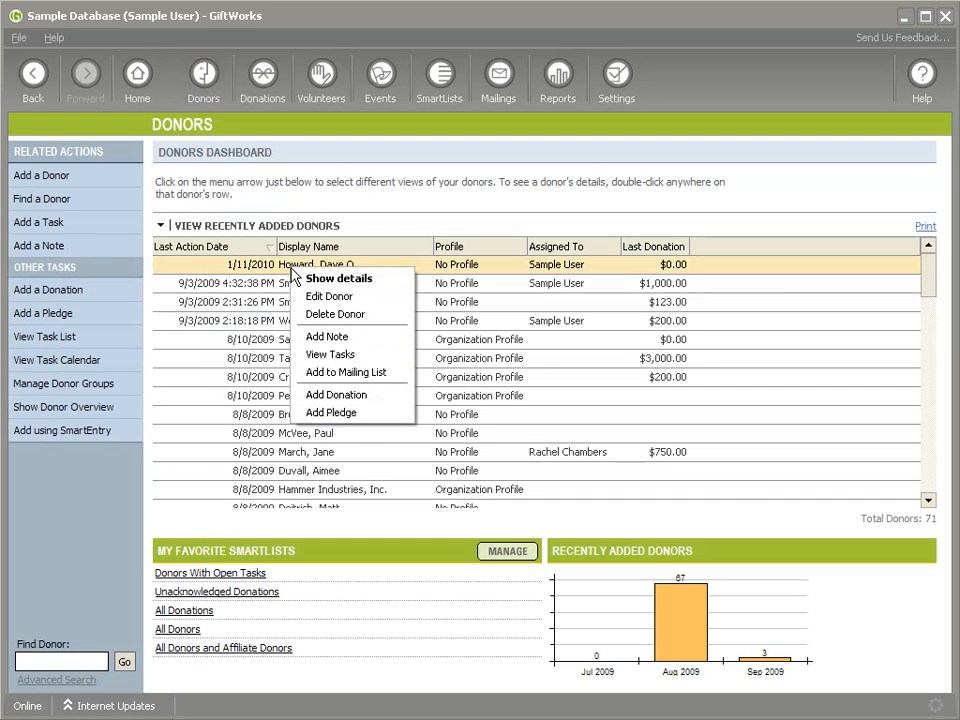
click(322, 396)
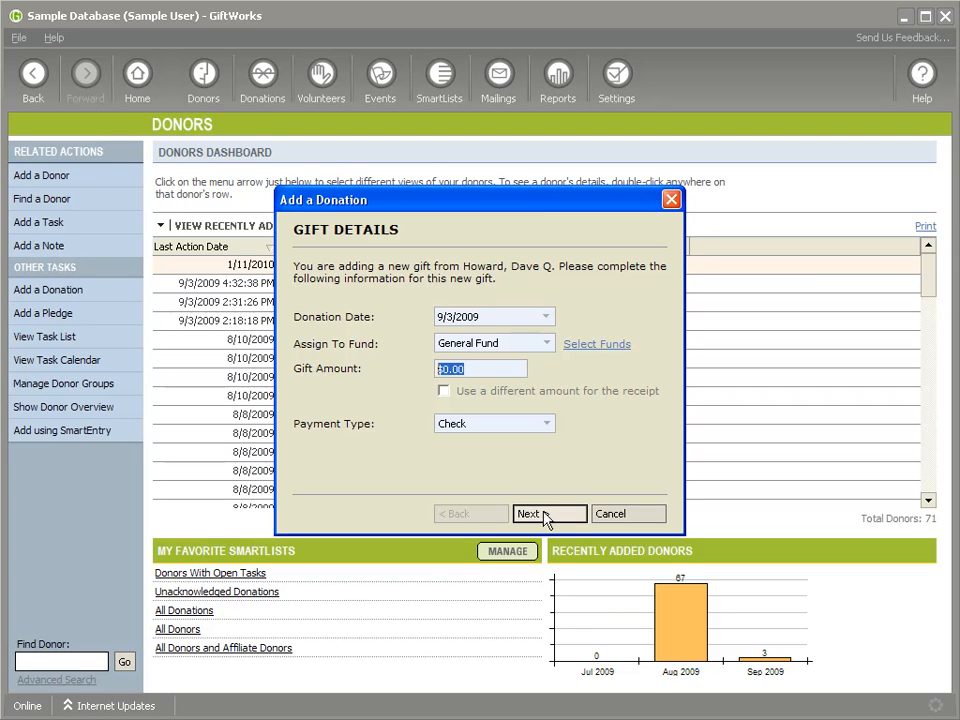
click(471, 424)
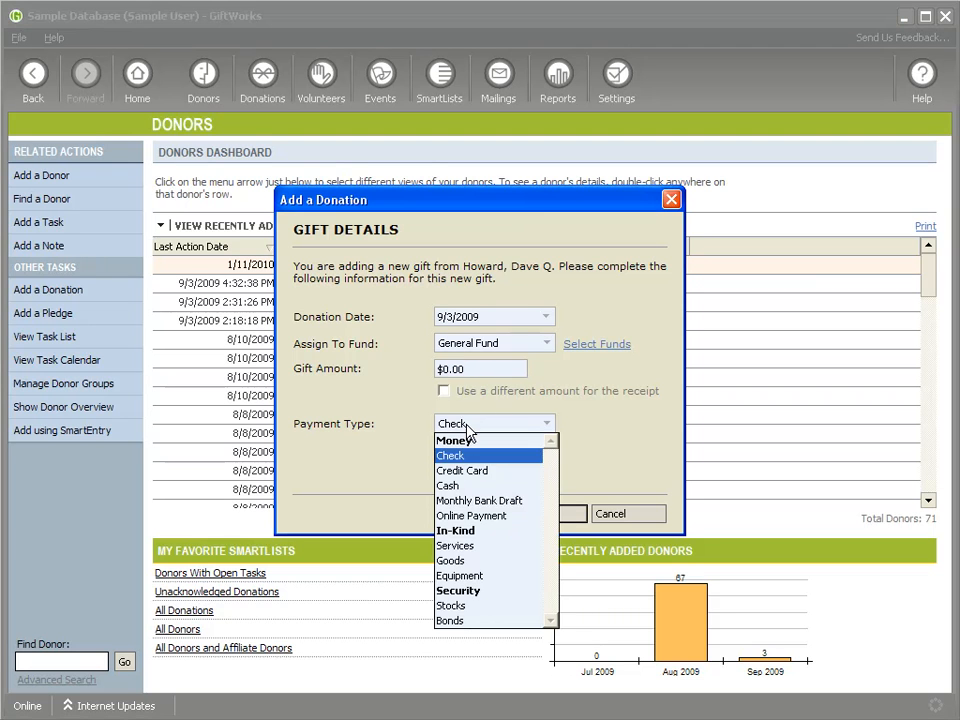
click(483, 560)
click(532, 512)
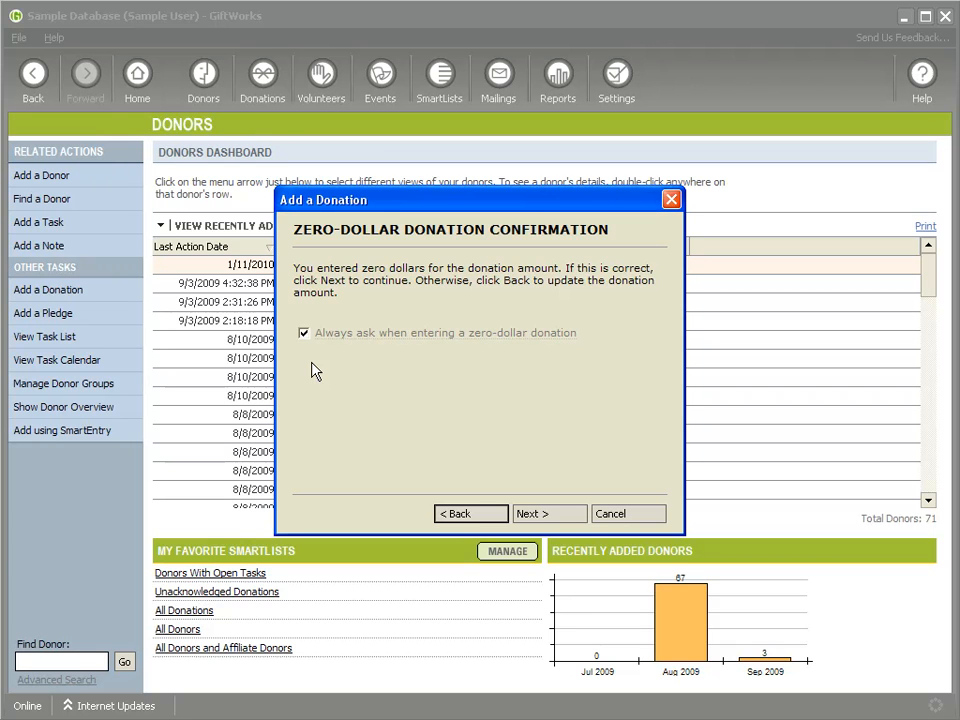
- Confirm the zero-dollar amount and save the gift with the goods description "Old piano" and Acknowledge Later
click(553, 514)
click(554, 516)
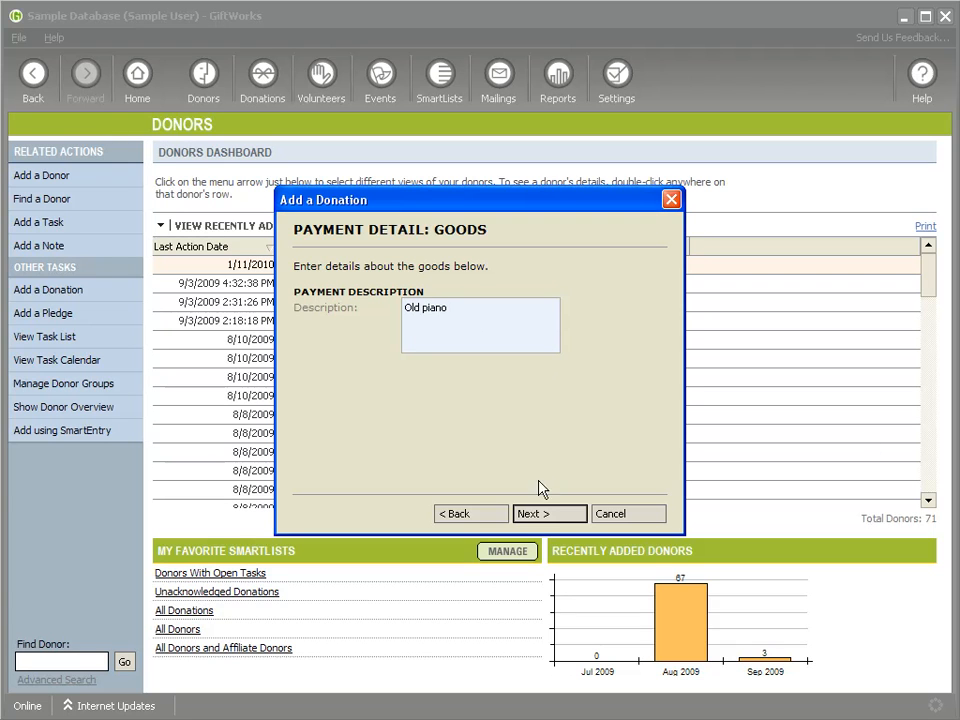
click(538, 516)
click(540, 516)
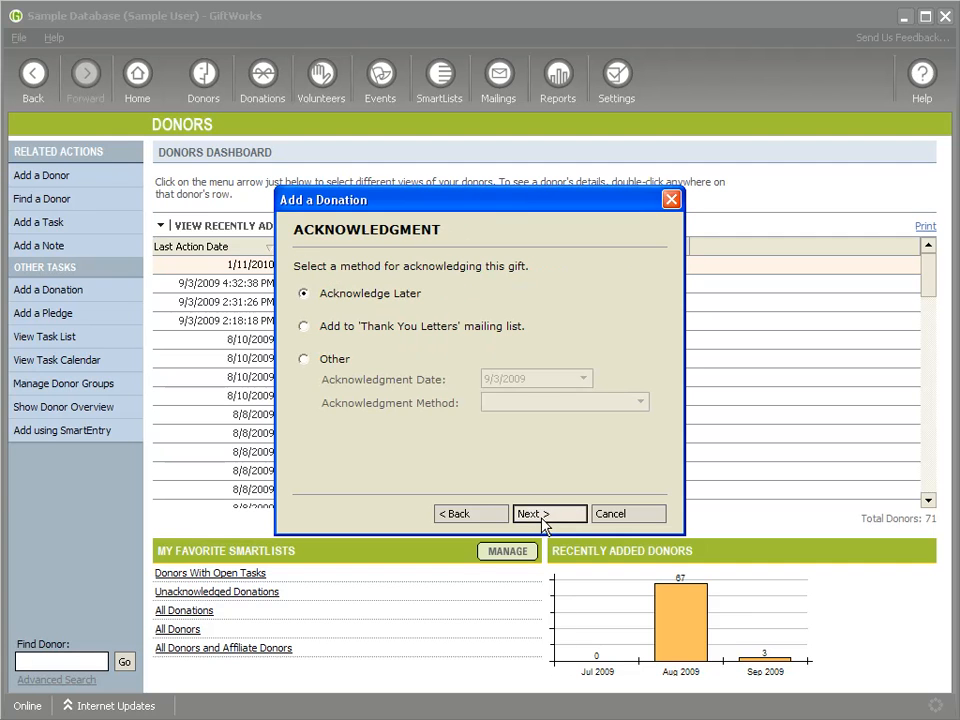
click(541, 518)
click(187, 680)
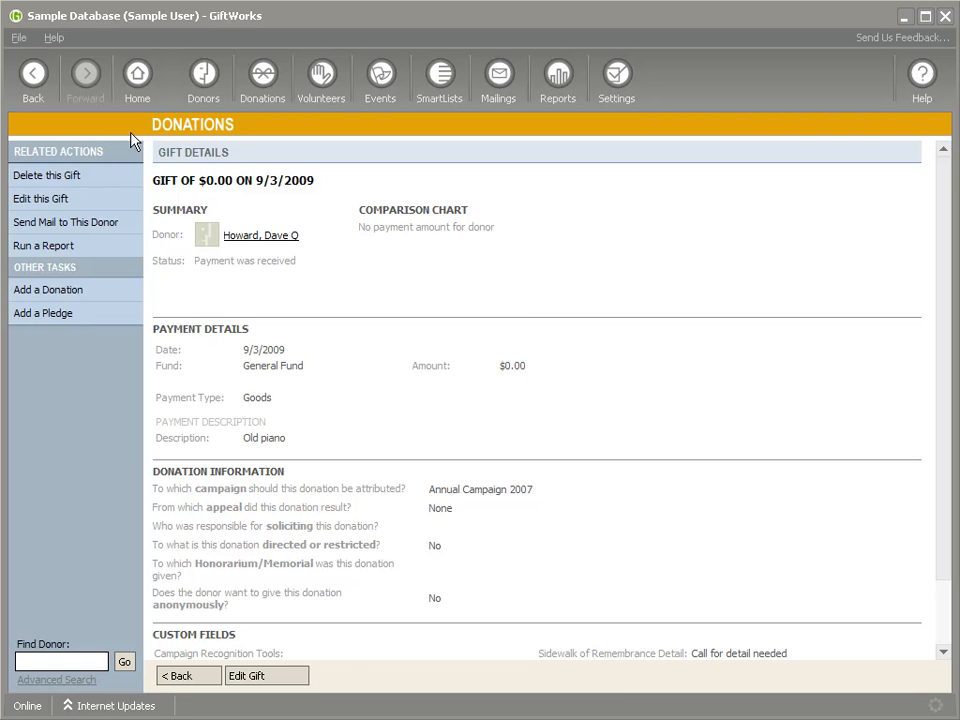
- Start a $0.00 Equipment donation for the donor listed below Peralta House Antiques, and turn off always asking about zero-dollar donations
click(200, 76)
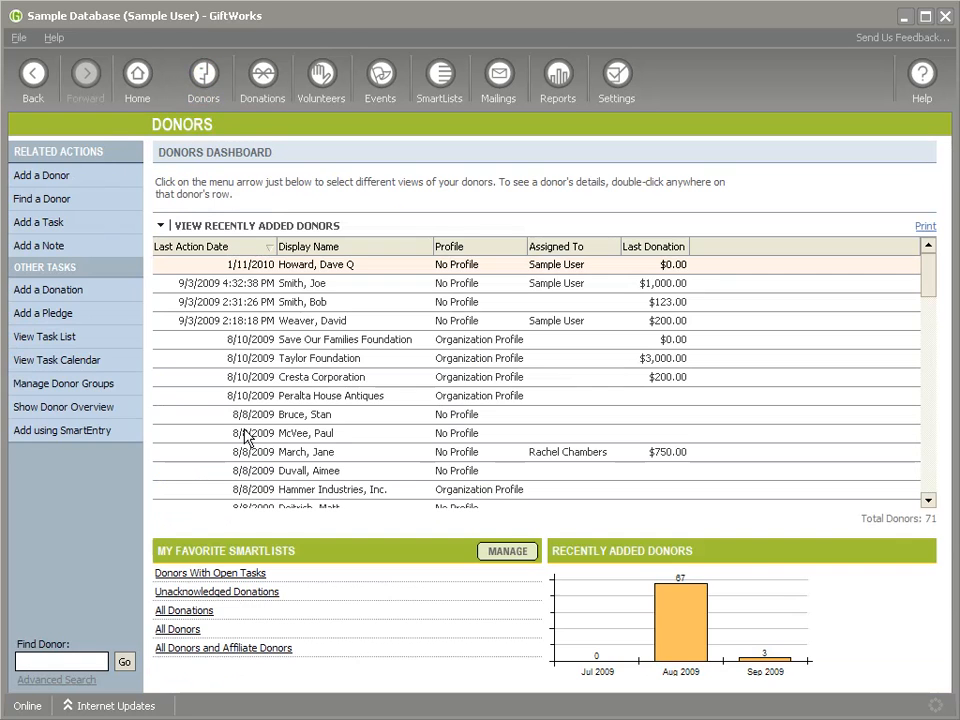
right_click(288, 416)
click(320, 545)
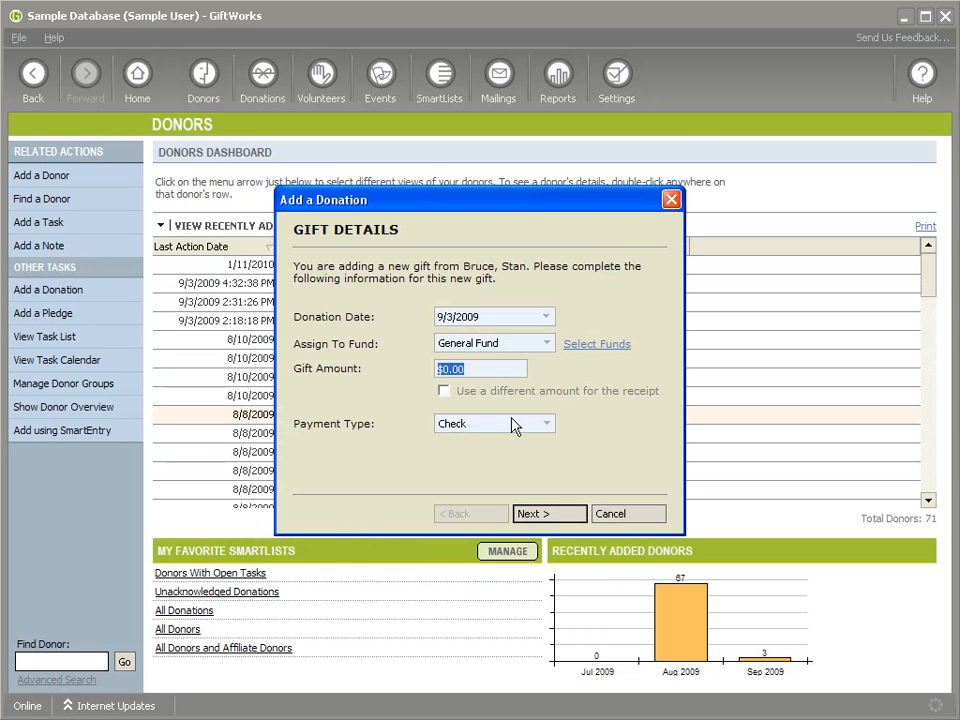
click(510, 424)
click(482, 575)
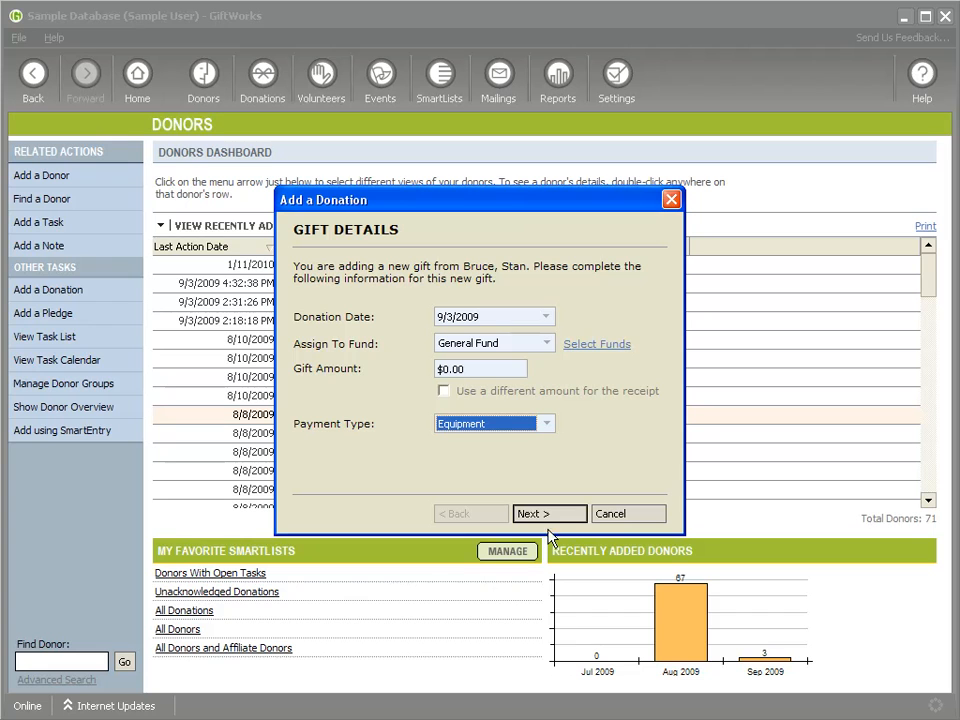
click(549, 517)
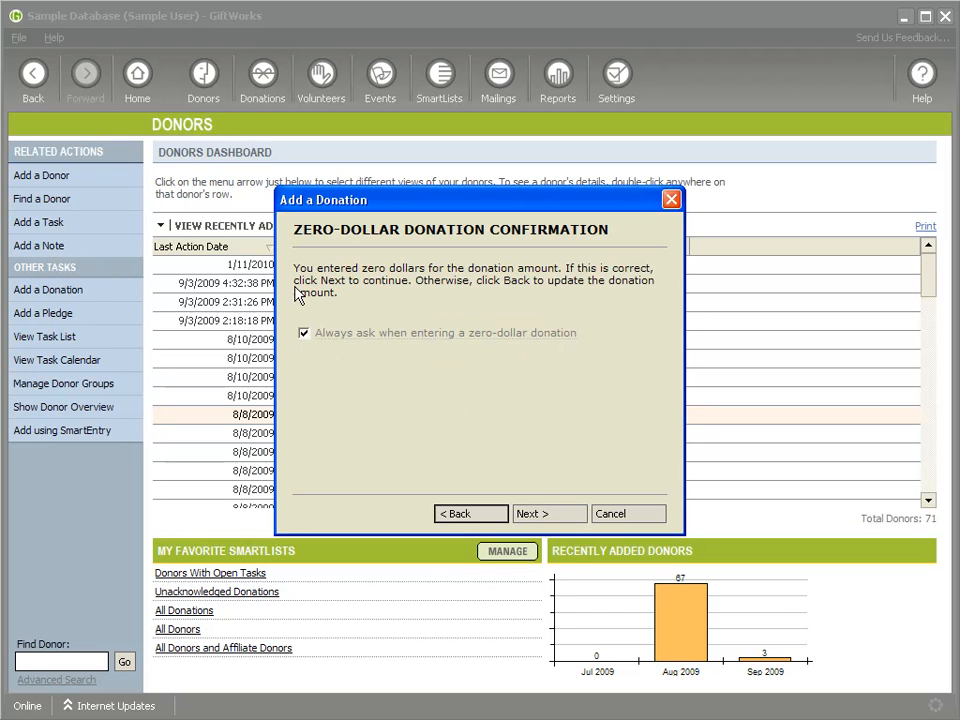
click(304, 336)
click(542, 515)
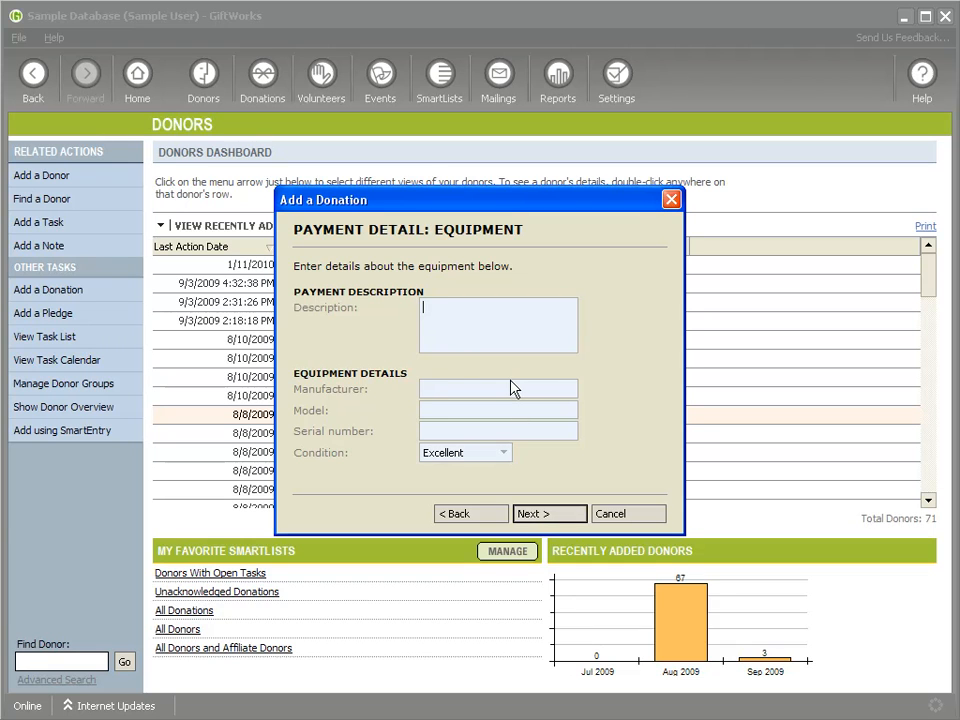
- Describe the donated equipment as "Some stuff" and save the donation without an honorarium or matching gift
text(Some stu)
click(545, 518)
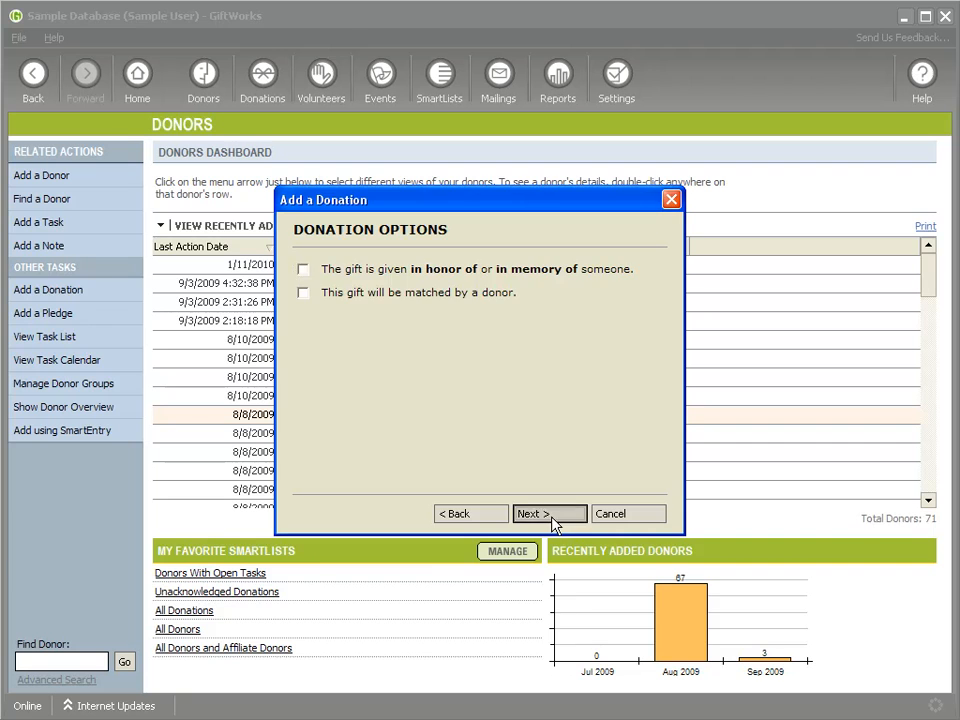
click(553, 521)
click(189, 674)
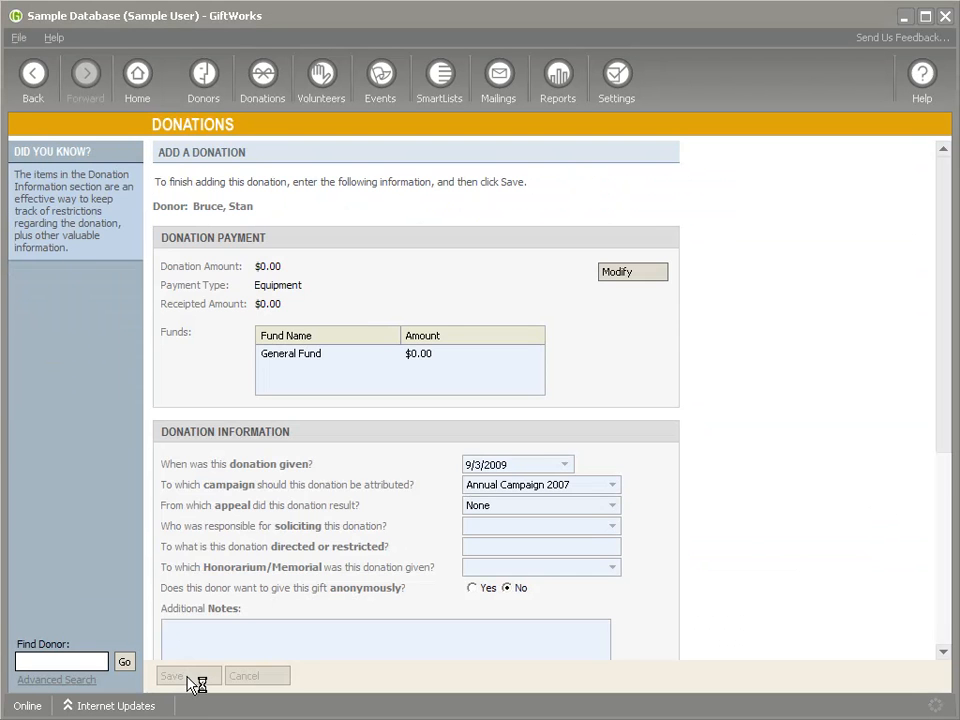
- Try a $0.00 check donation for the donor whose last donation is $750.00, going as far as the check details, and cancel it
click(206, 88)
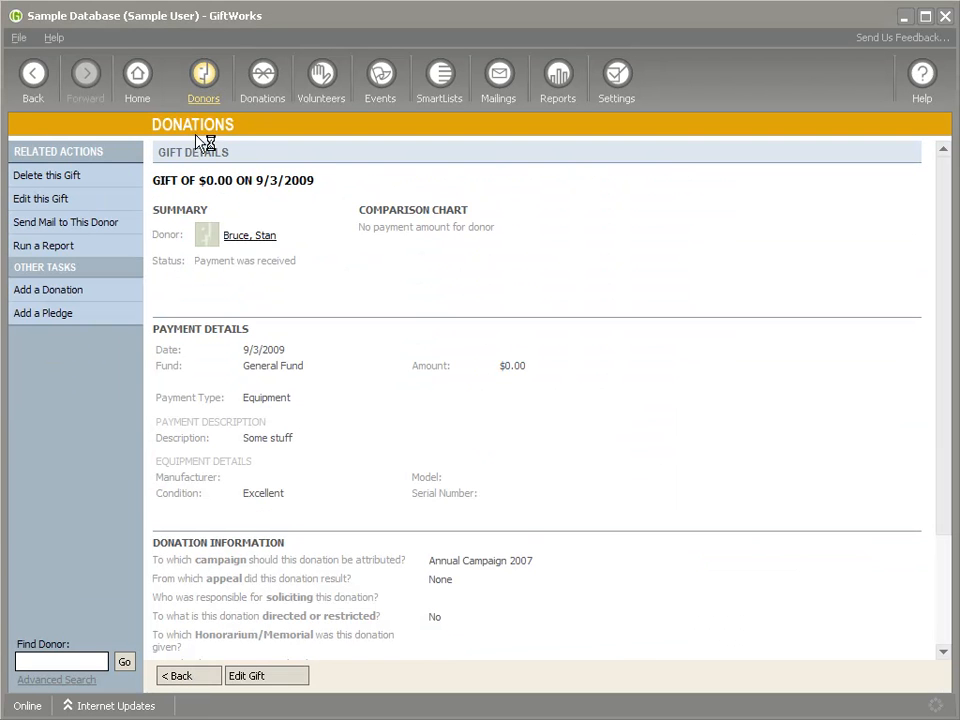
right_click(368, 456)
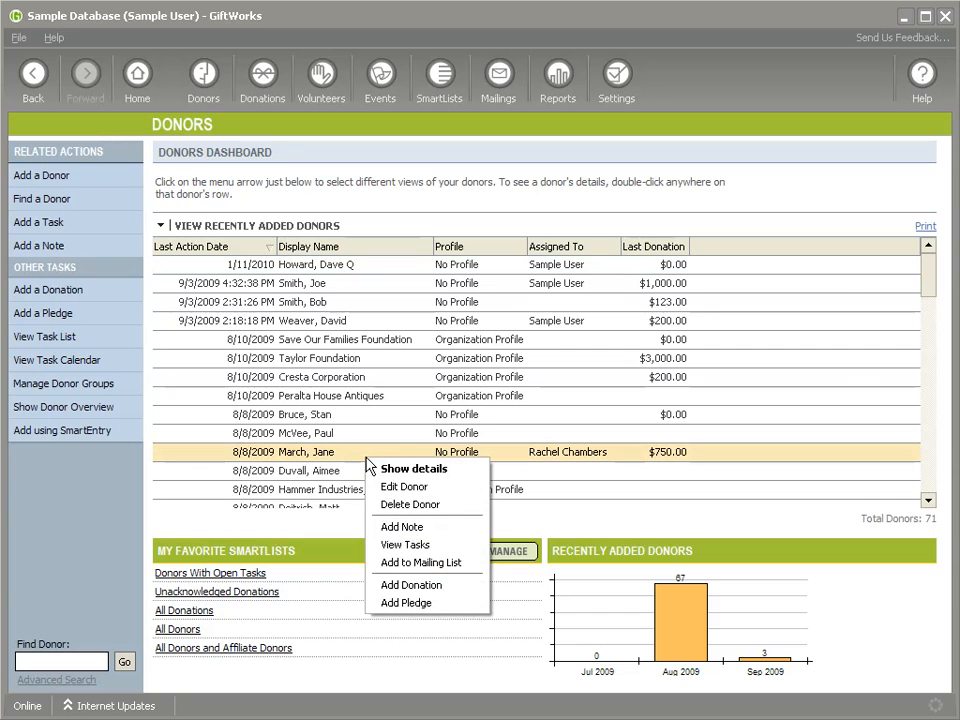
click(415, 586)
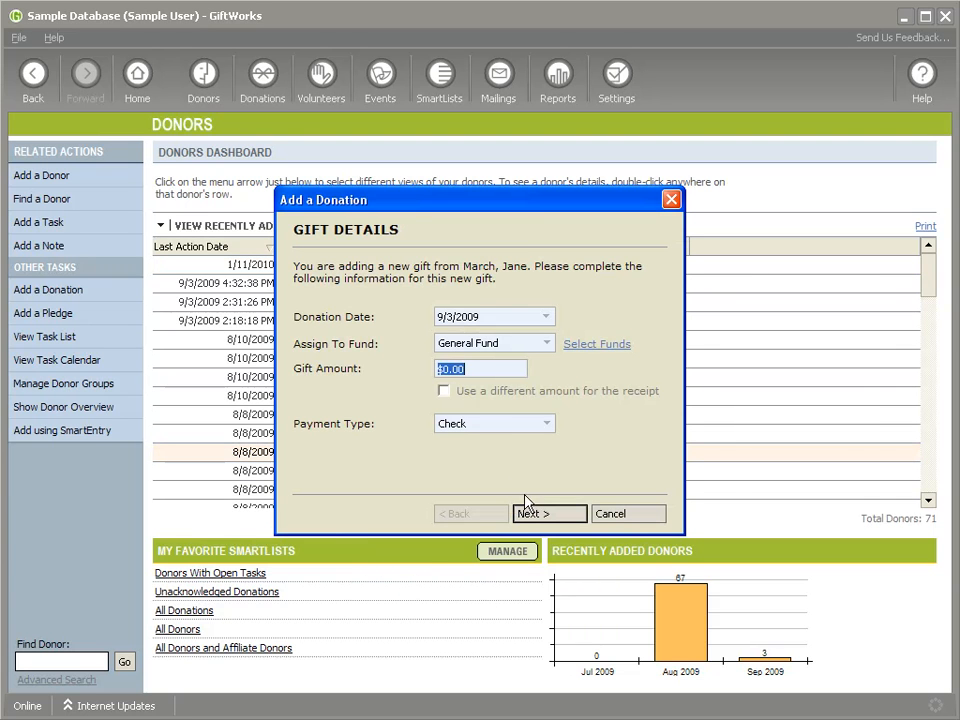
click(541, 514)
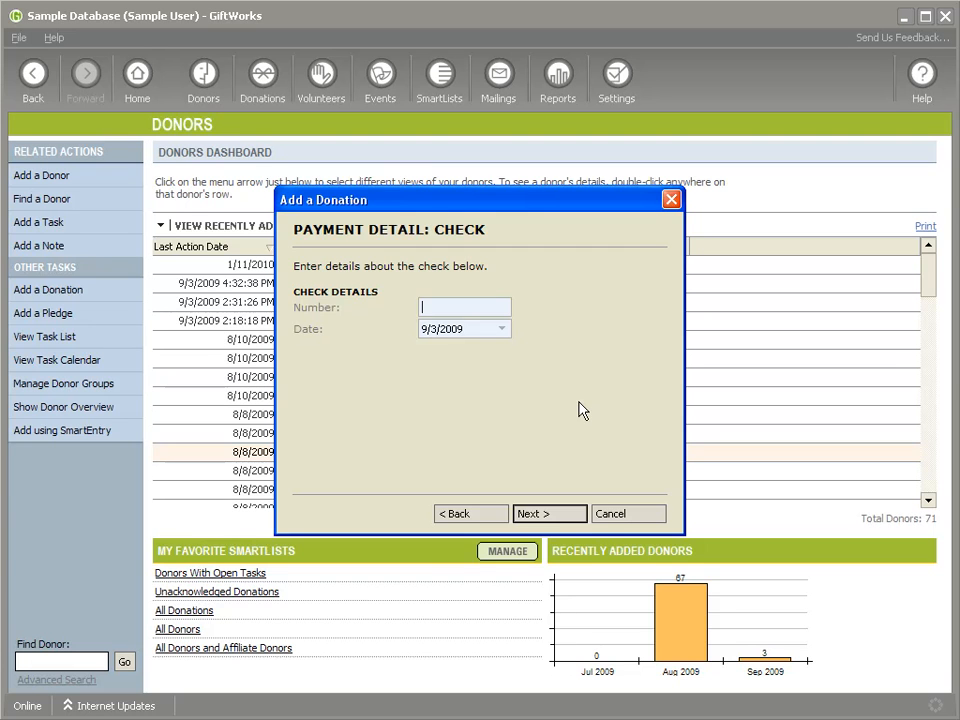
click(610, 514)
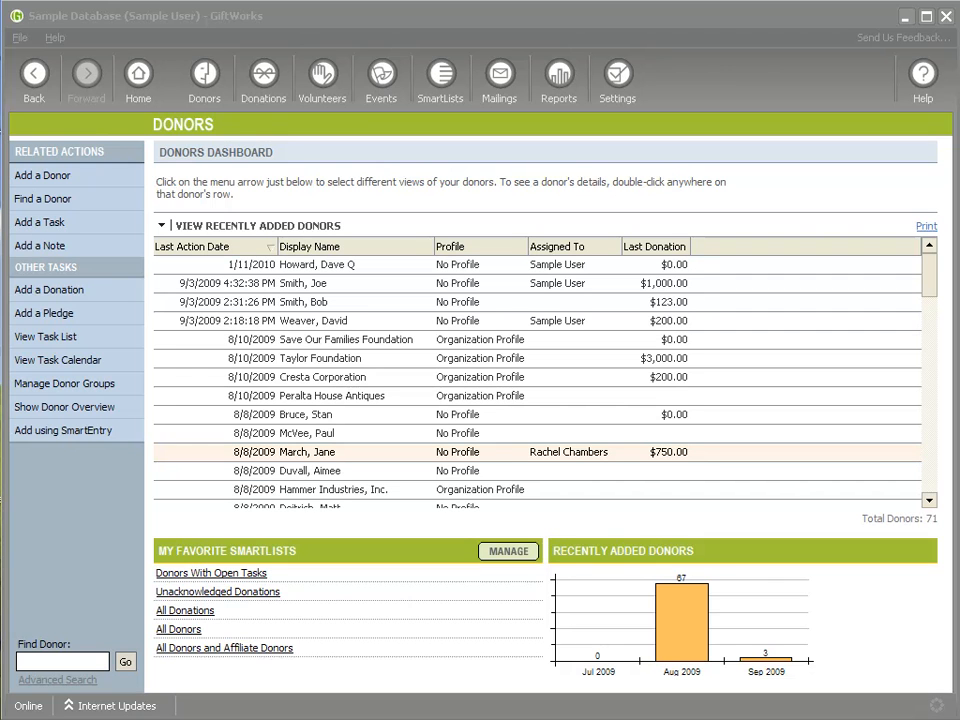
- Open the uncategorized SmartList "Affect of Zero Dollar Donations" from the list of all SmartLists
click(318, 287)
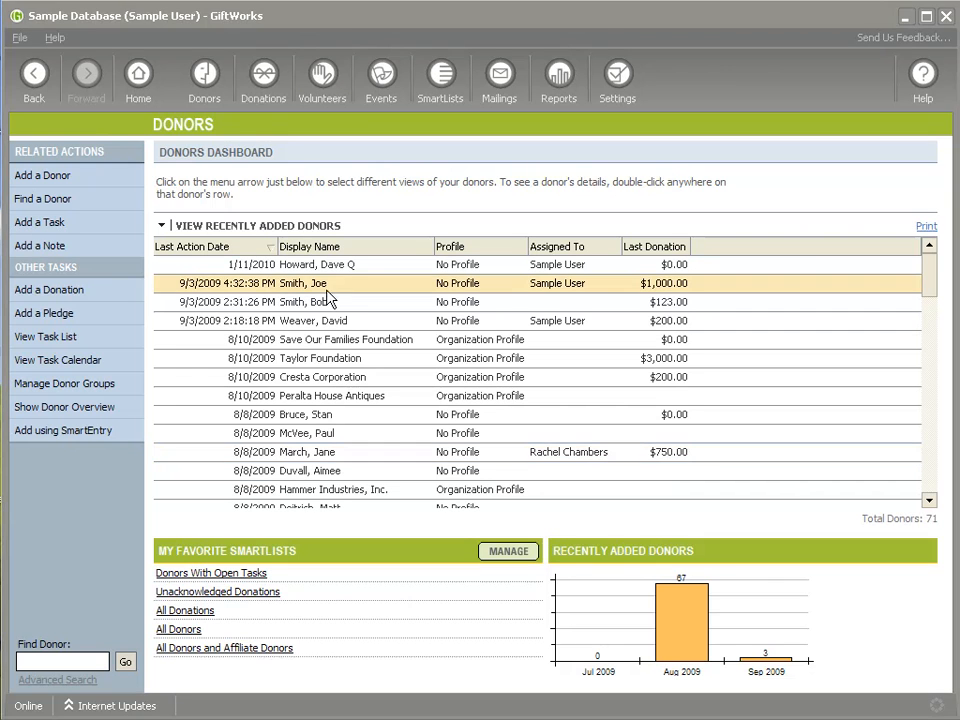
click(444, 90)
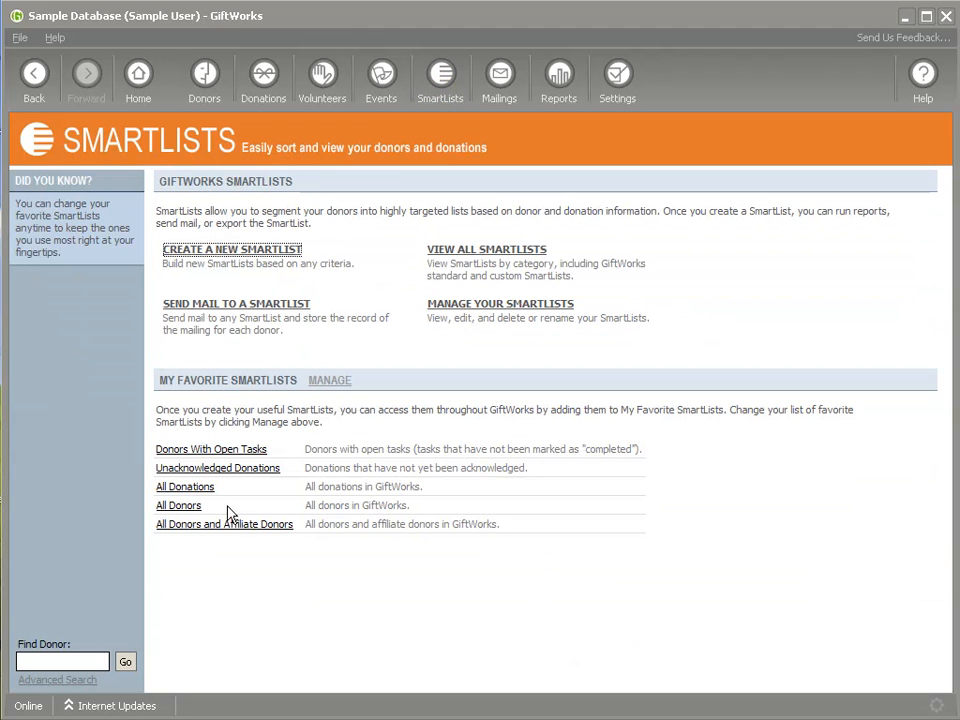
click(510, 258)
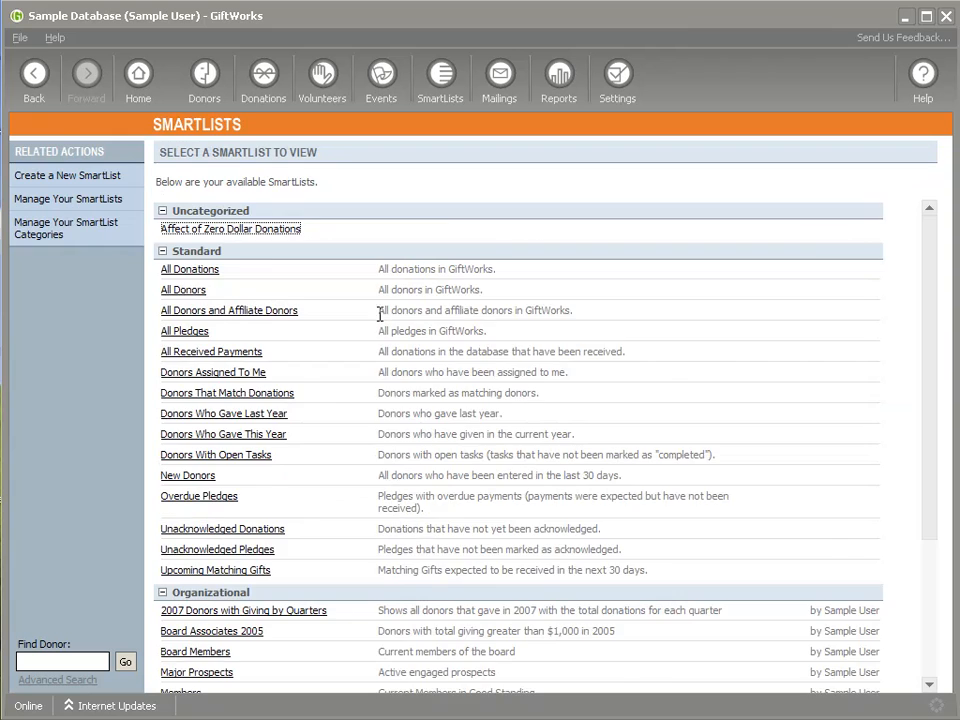
scroll(340, 440, down, 4)
scroll(330, 440, up, 4)
click(226, 229)
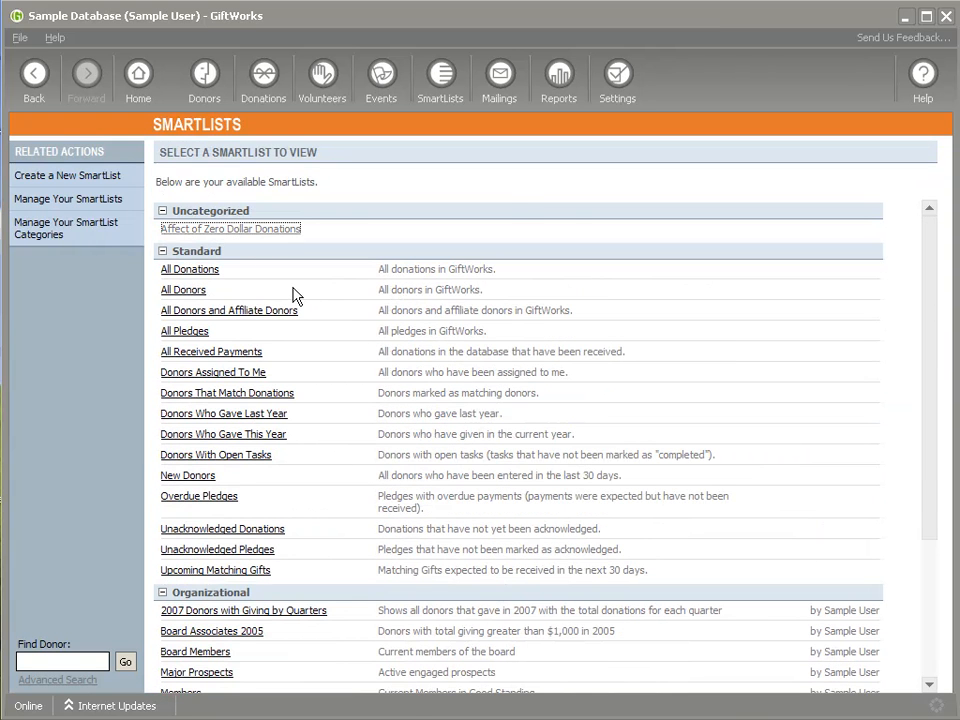
- Add the Total Giving, Average Giving and Largest Donation columns to the SmartList and widen the Average Giving column to show its full heading
click(884, 199)
drag(615, 328, 615, 376)
scroll(540, 387, down, 1)
click(259, 363)
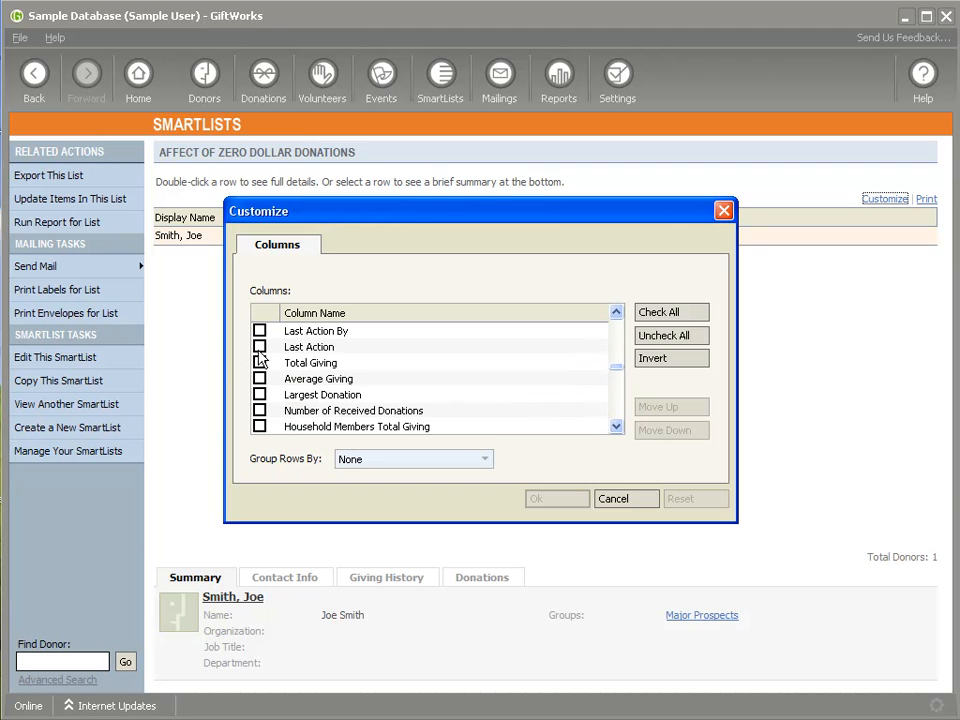
click(259, 379)
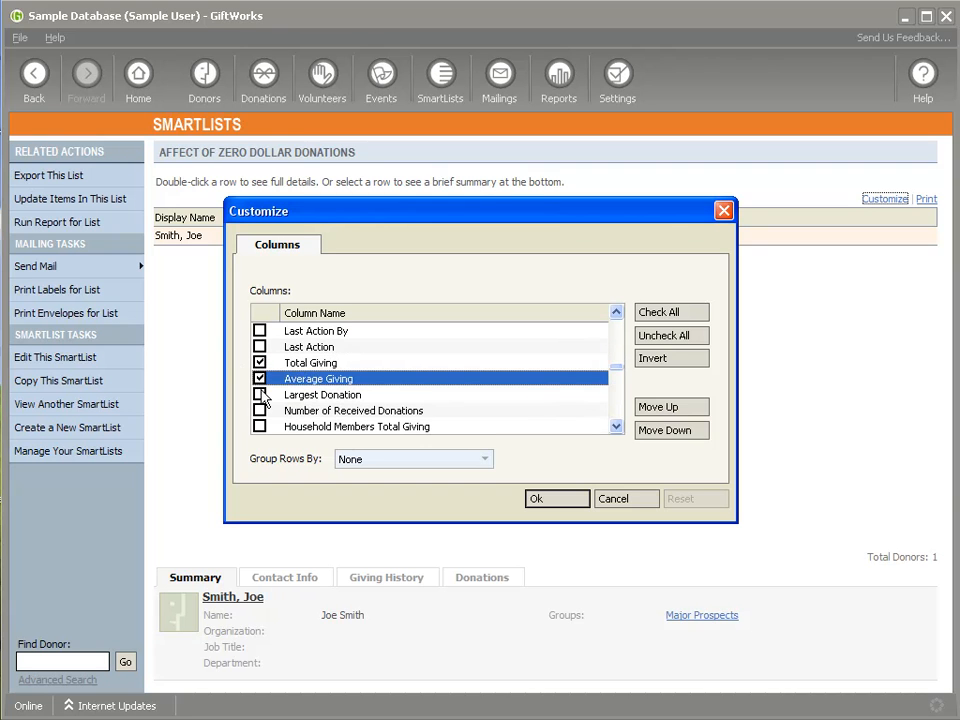
click(259, 395)
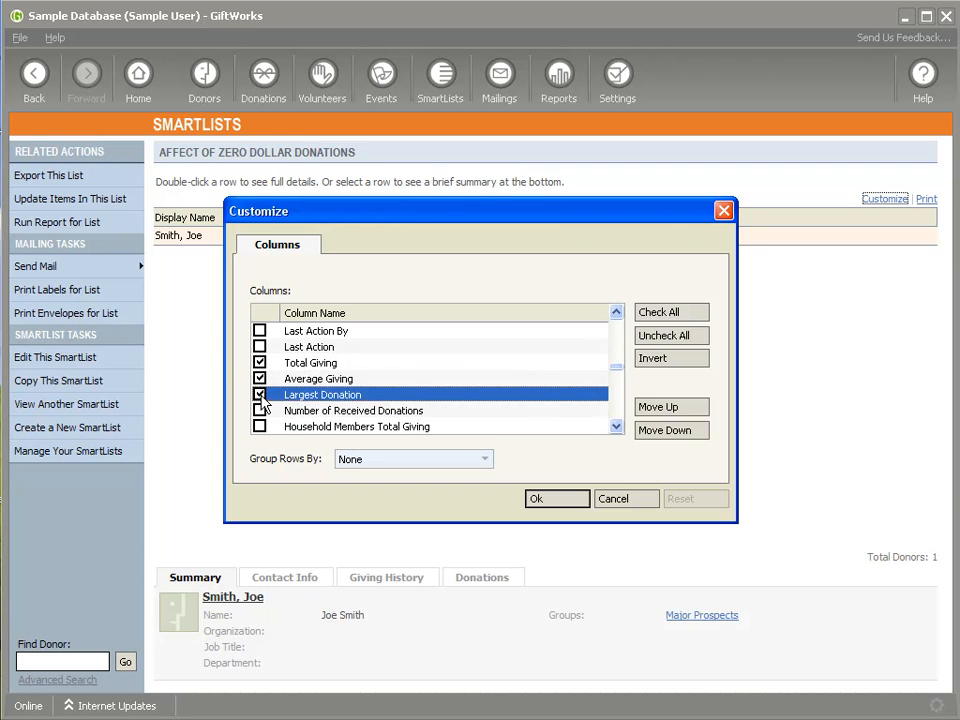
click(569, 500)
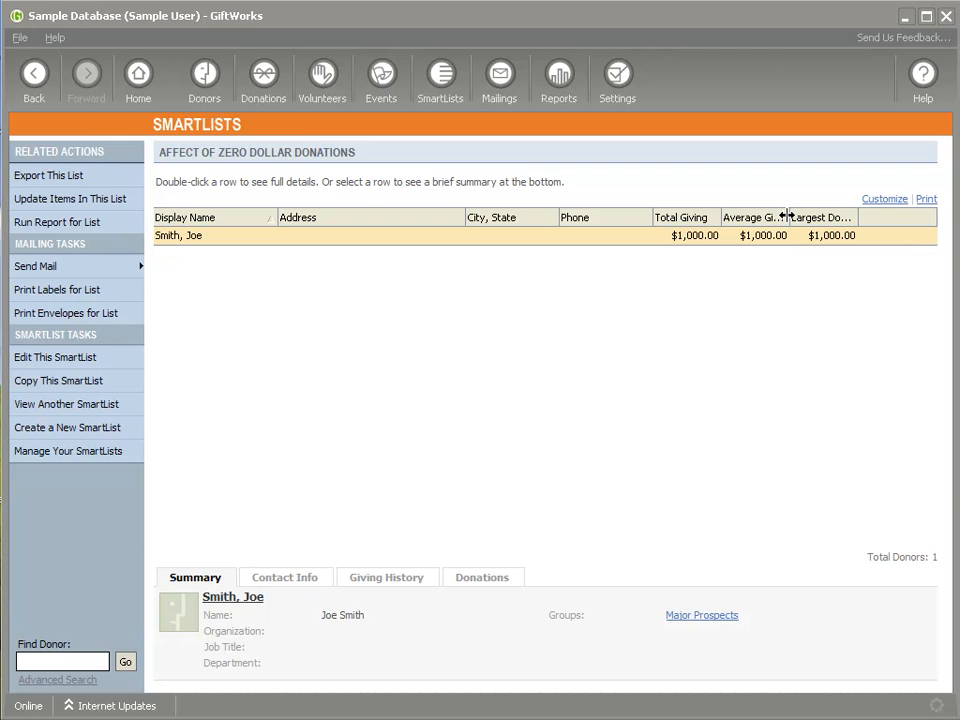
drag(789, 216, 804, 252)
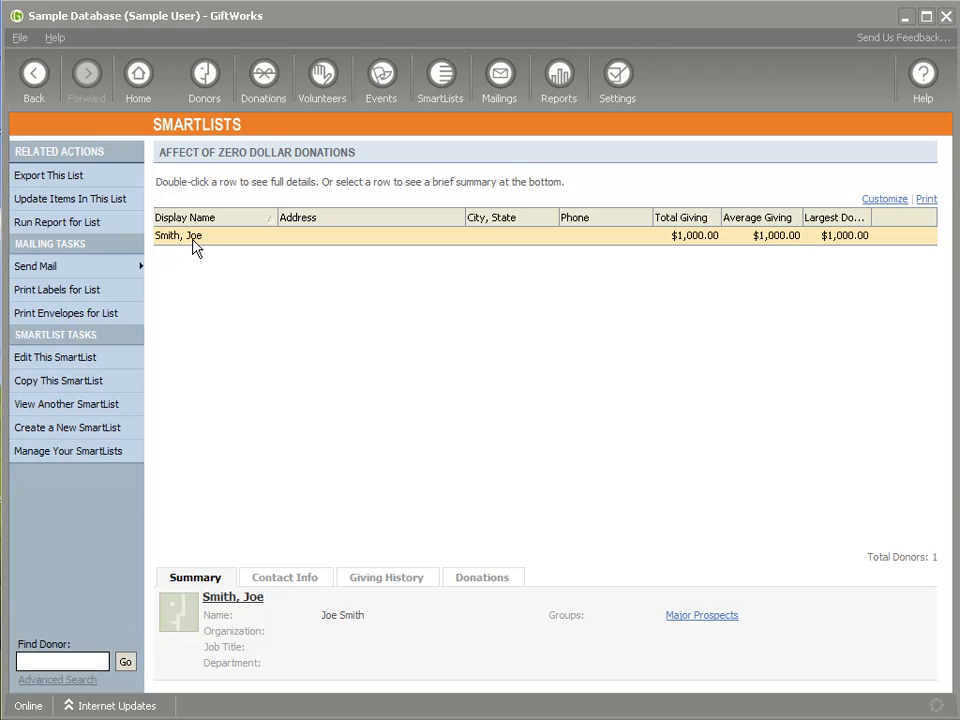
- Review the listed donor's donation history, return to the SmartList and widen the Largest Donation column to show its full heading
double_click(324, 241)
click(491, 248)
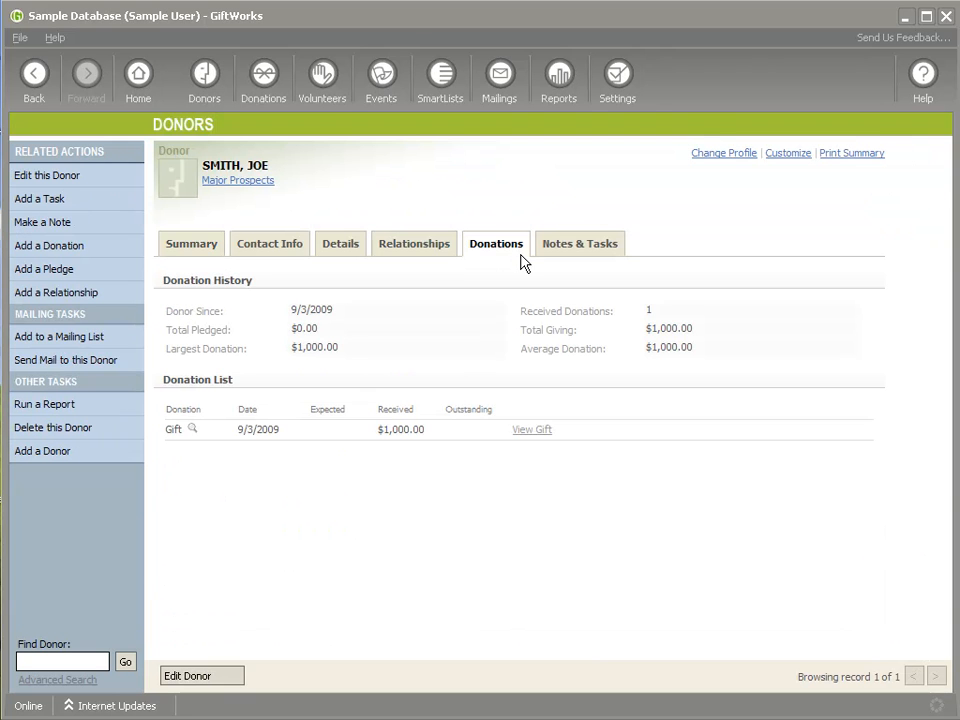
click(37, 82)
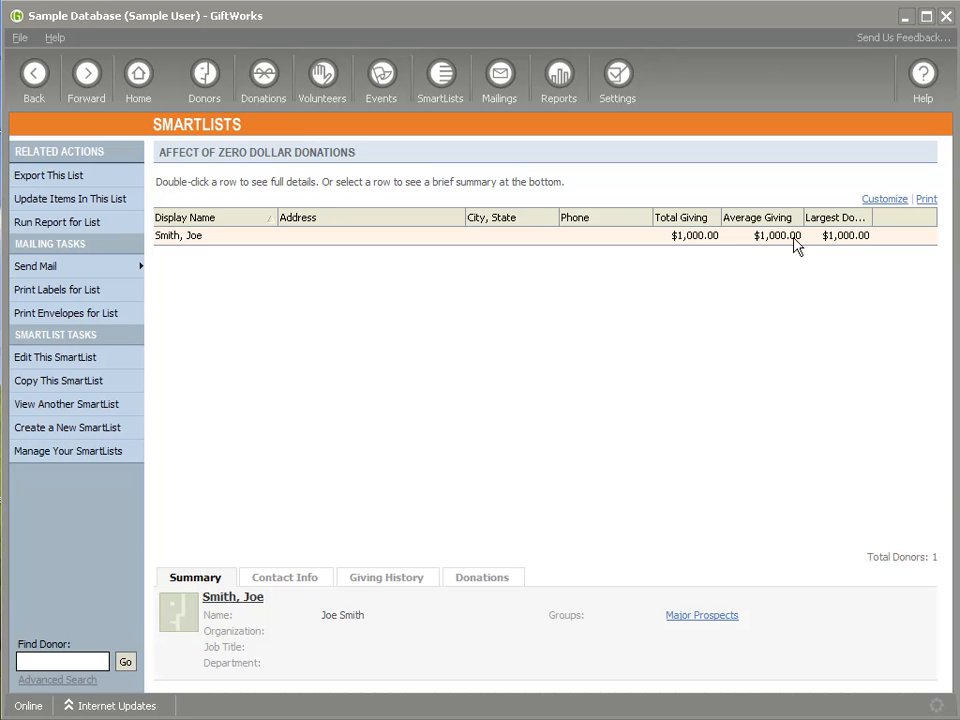
drag(873, 217, 895, 219)
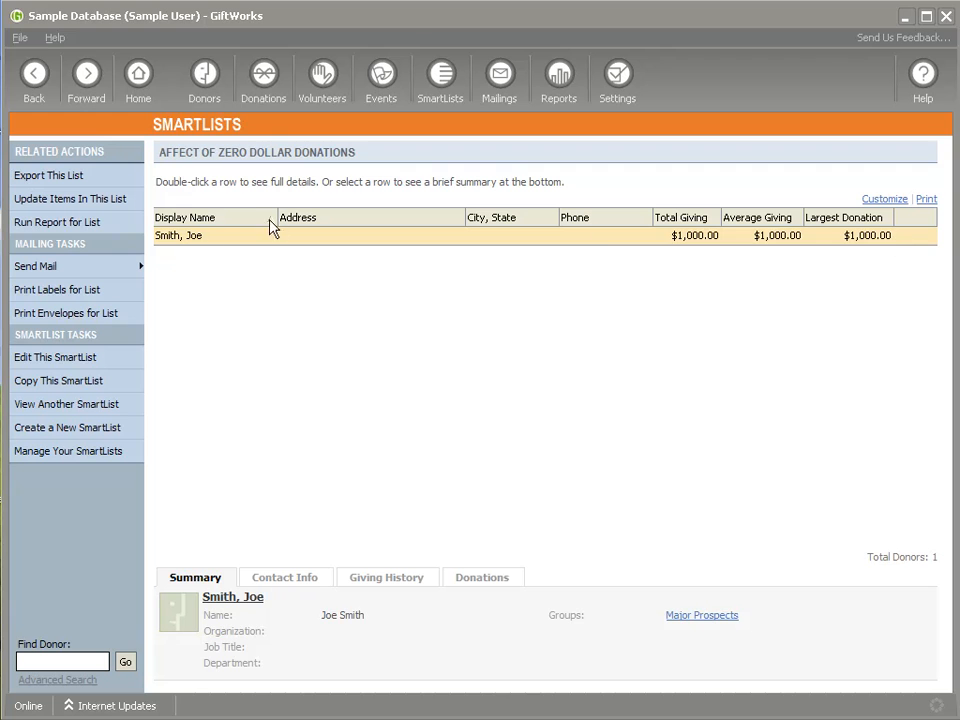
- Start a $1,000.00 check donation to the General Fund for the listed donor, leaving the check details blank
right_click(203, 245)
click(248, 365)
text(1000)
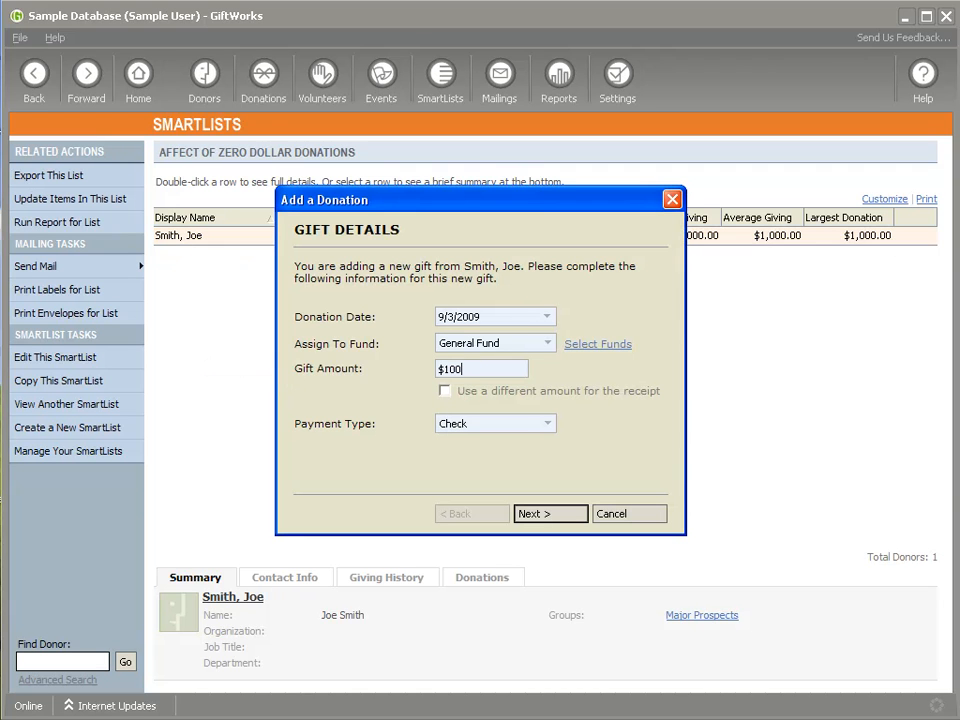
click(553, 519)
click(553, 519)
click(553, 519)
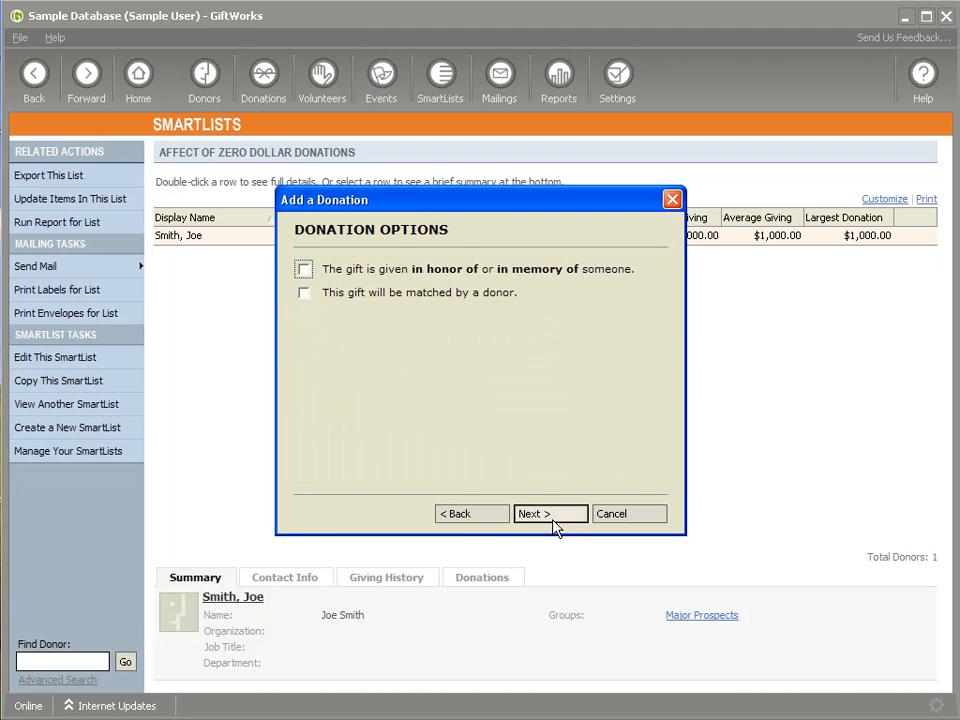
- Finish the check donation without an honorarium or matching gift, set to Acknowledge Later, save it and reopen the SmartList
click(553, 519)
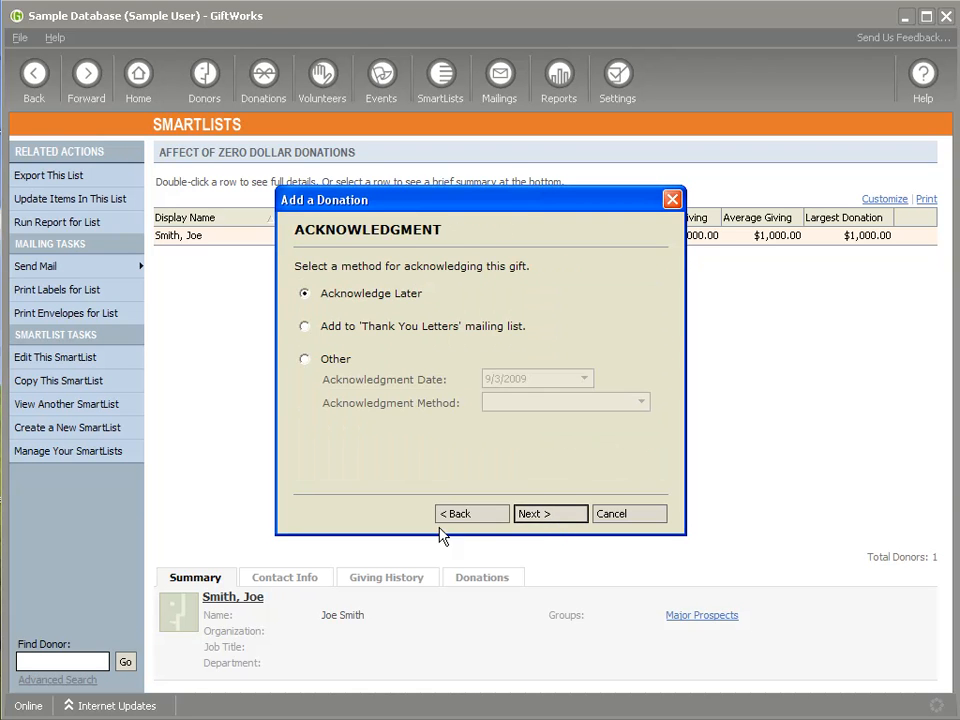
click(521, 513)
click(197, 678)
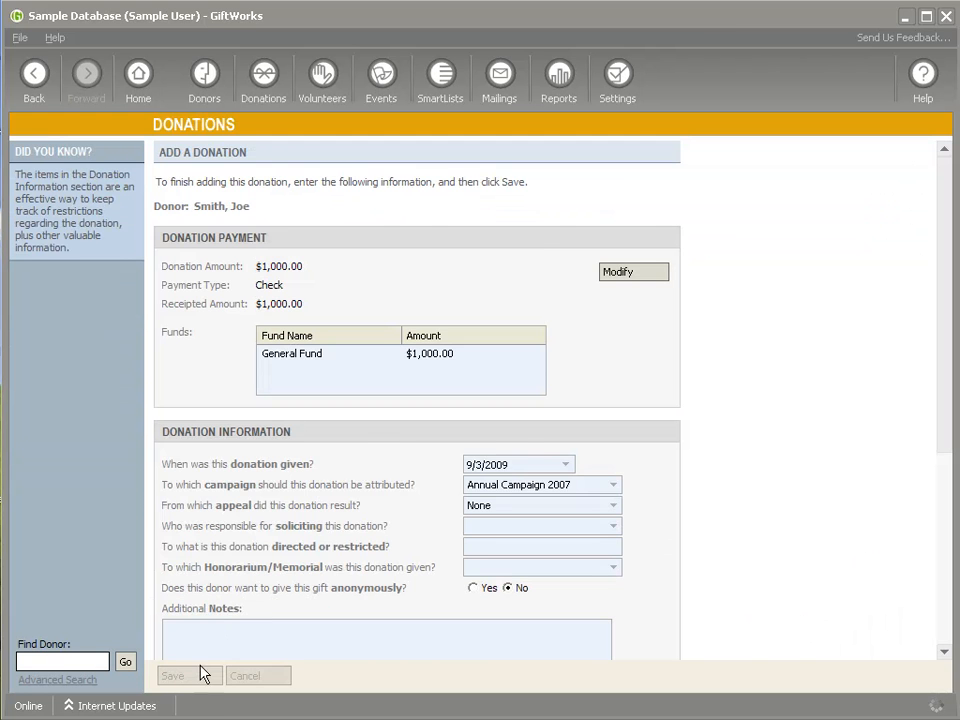
click(441, 75)
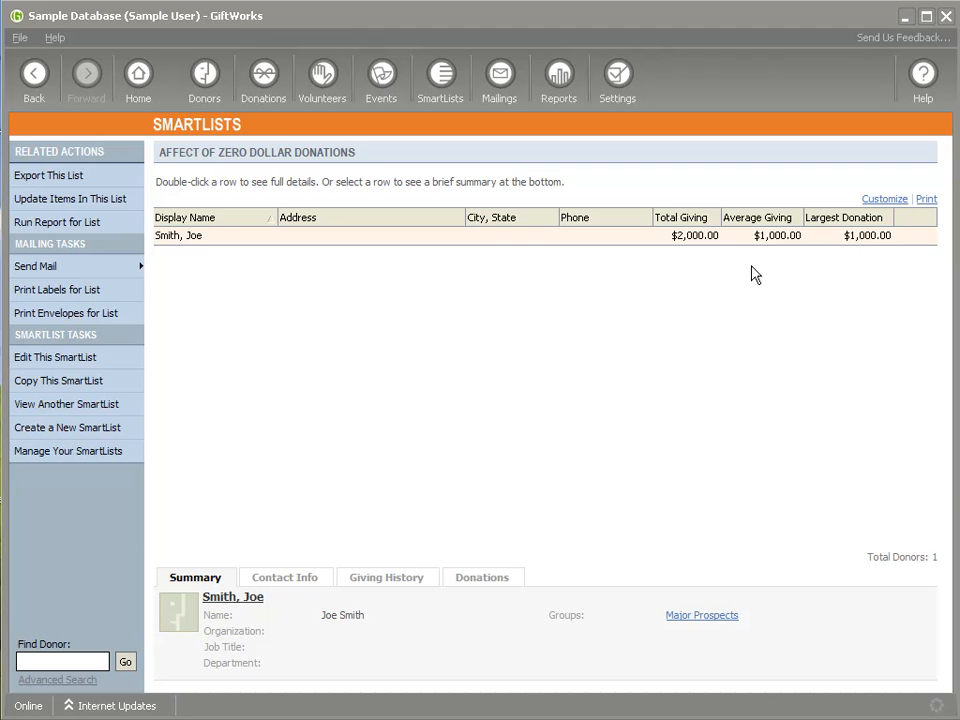
- Start a $0.00 Goods donation to the General Fund for the listed donor and describe it as "Bags of food"
click(169, 240)
right_click(169, 240)
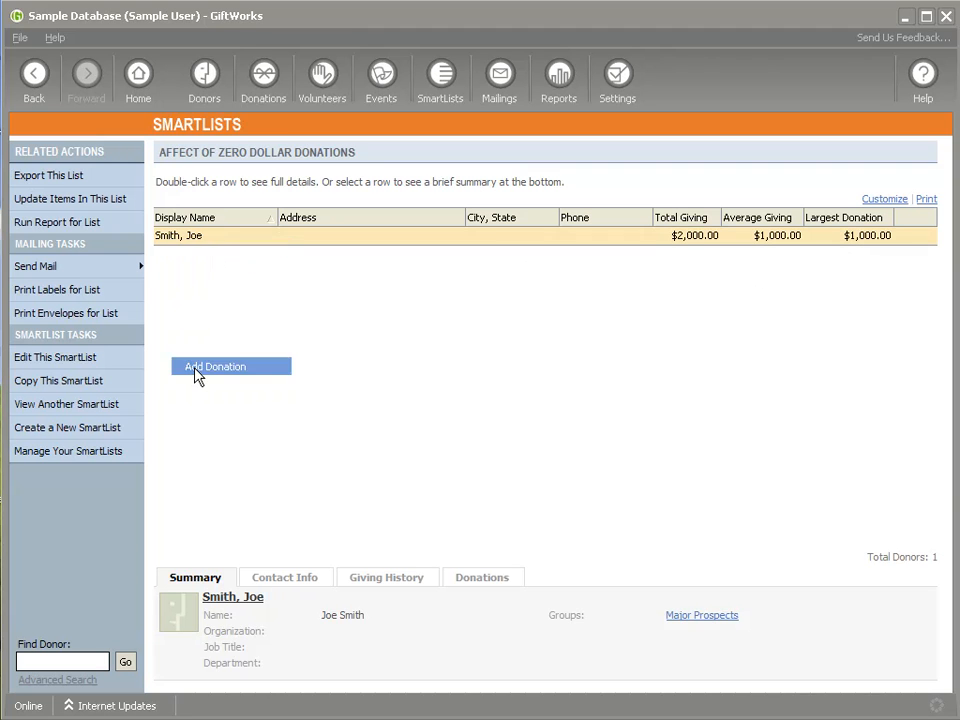
click(195, 368)
click(482, 424)
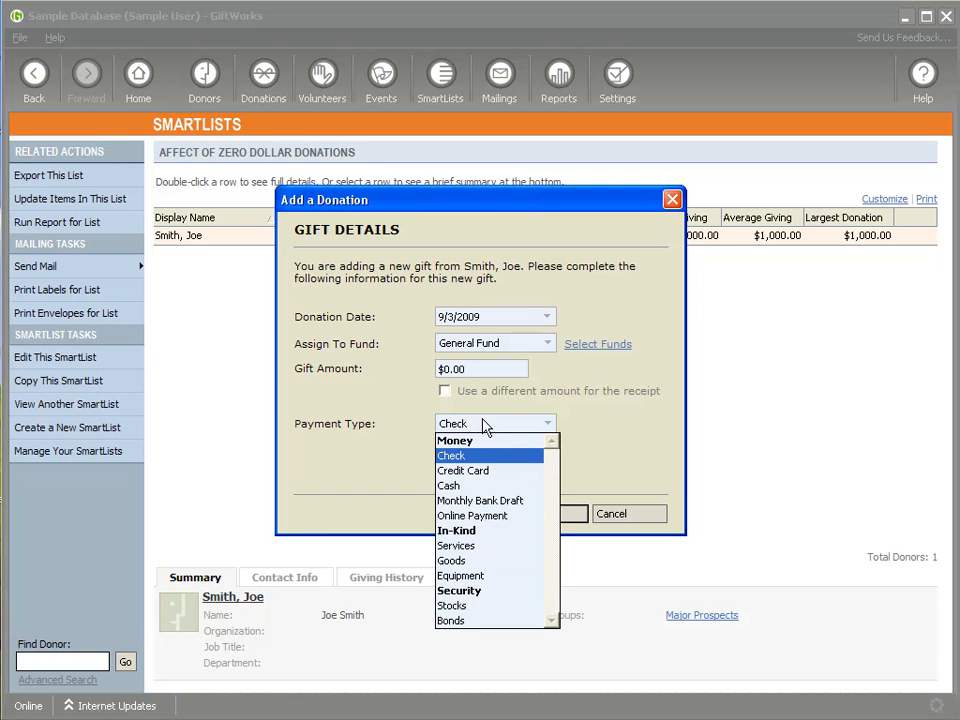
click(484, 560)
click(534, 516)
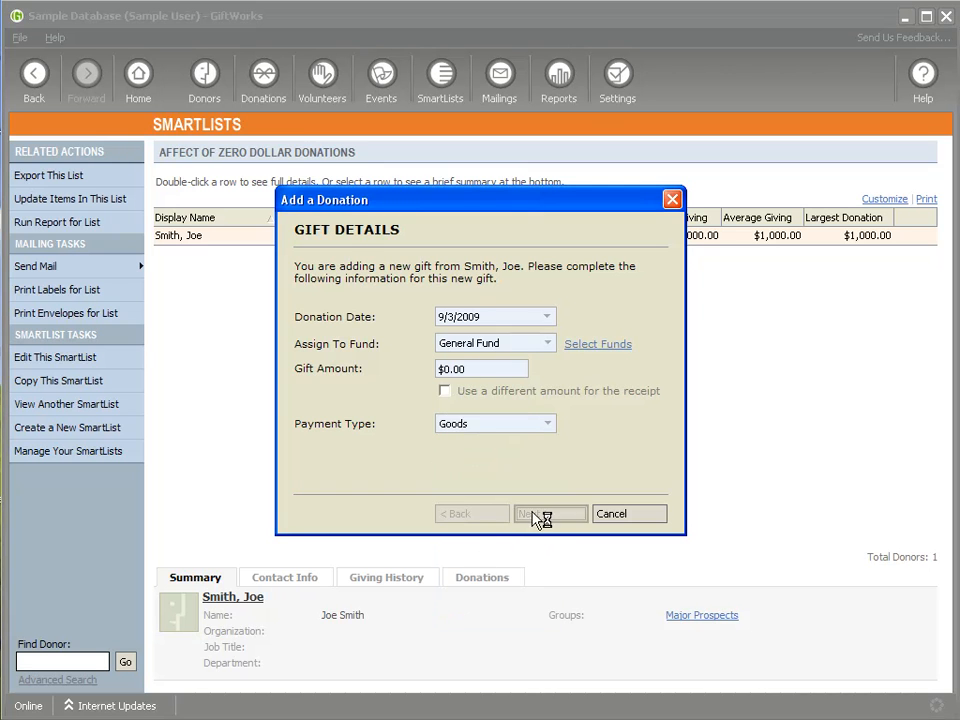
text(So)
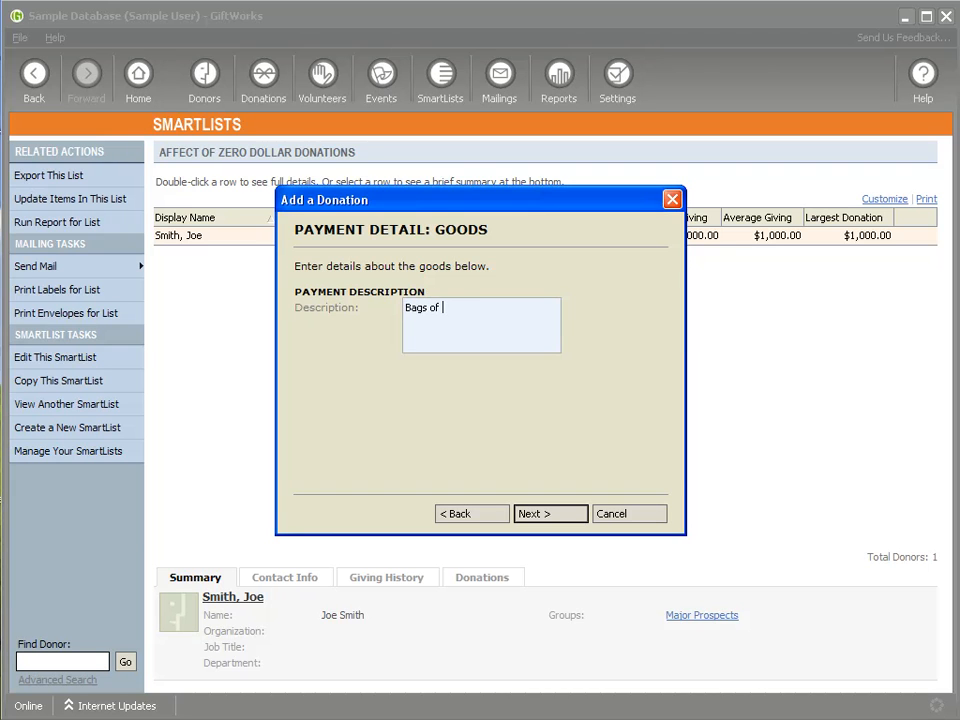
- Complete the goods donation without an honorarium or matching gift, keep Acknowledge Later, and save it
click(546, 519)
click(540, 516)
click(543, 517)
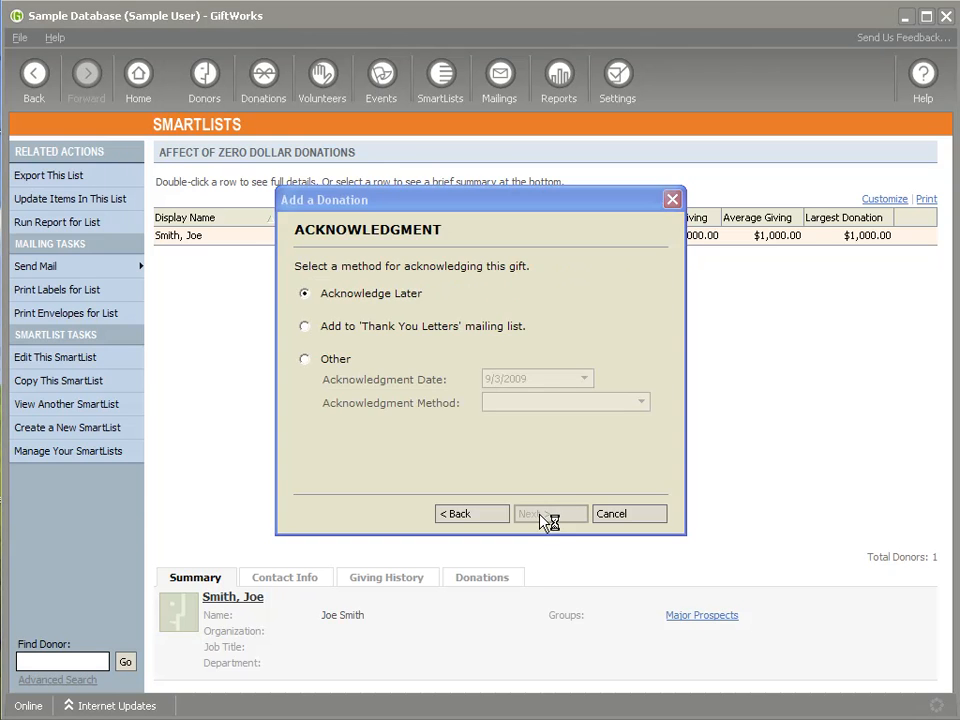
click(197, 678)
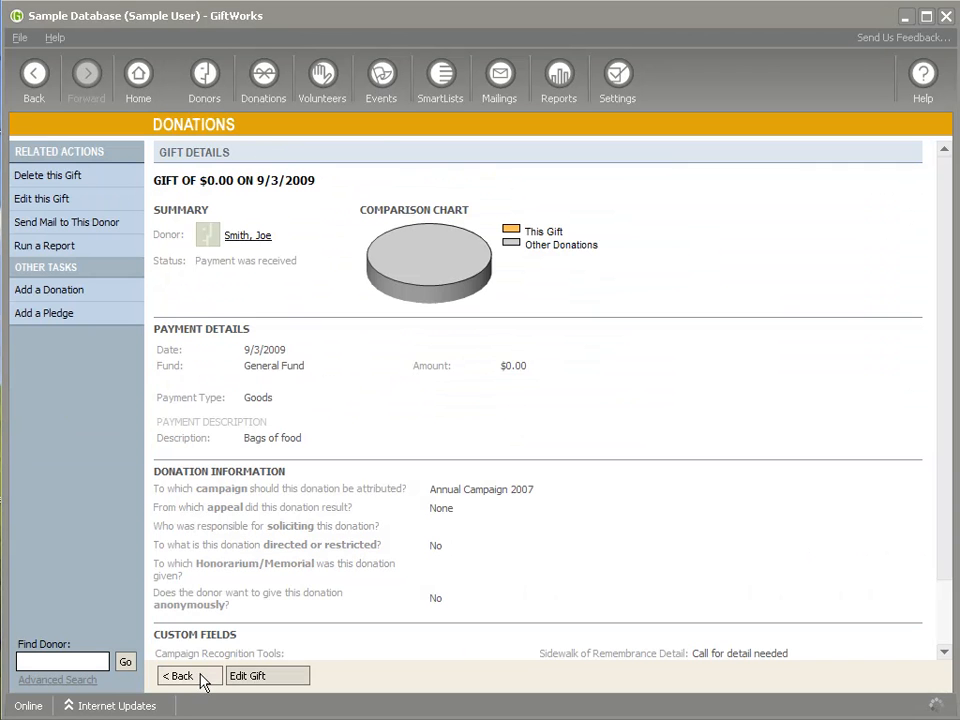
- Reopen the "Affect of Zero Dollar Donations" SmartList to compare the donor's giving figures, and return to the home page
click(440, 80)
click(478, 249)
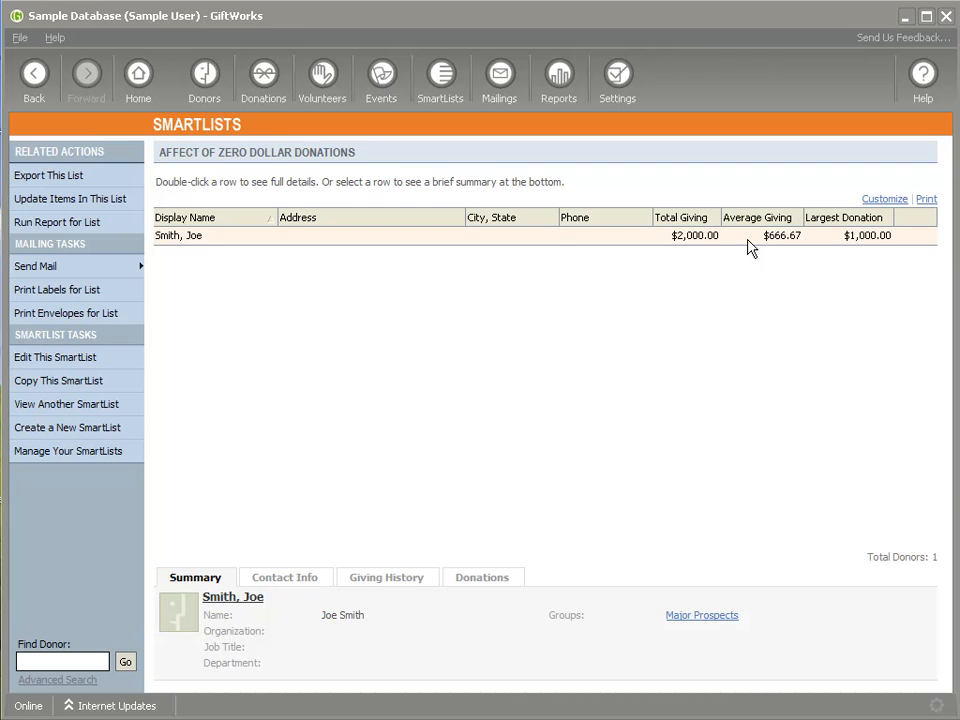
click(139, 76)
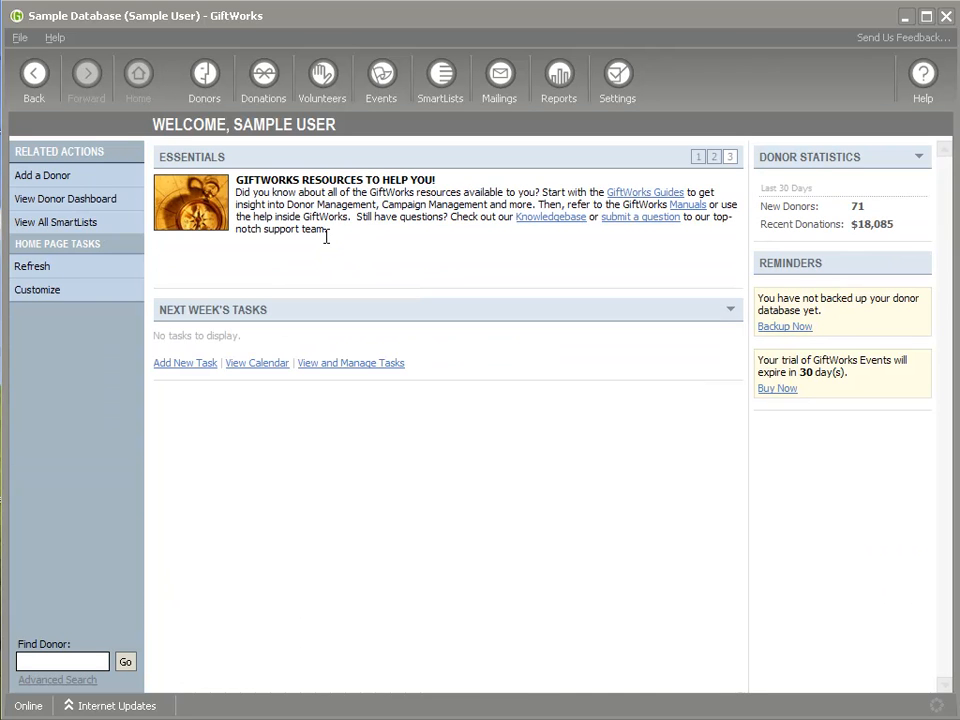